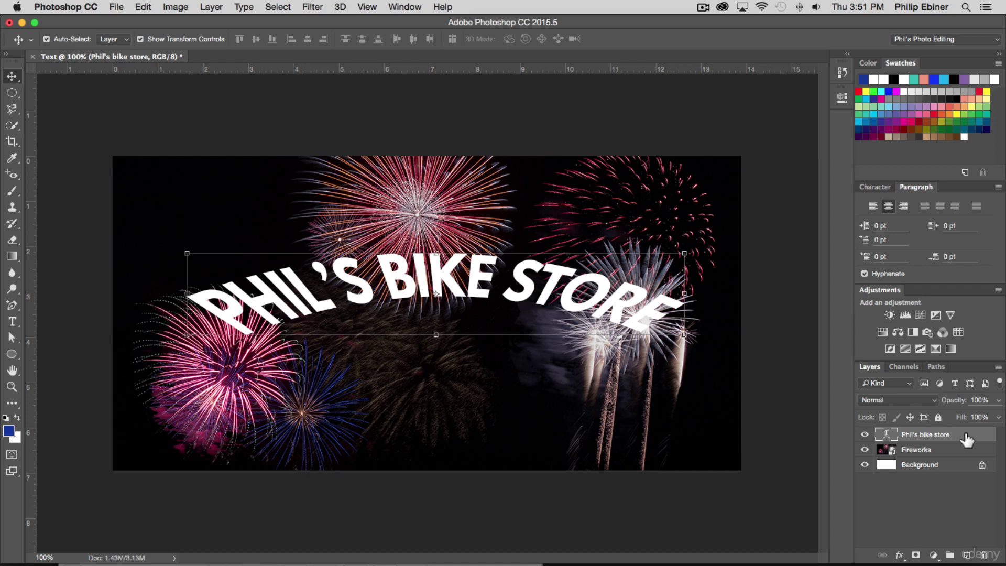
pyautogui.doubleClick(965, 435)
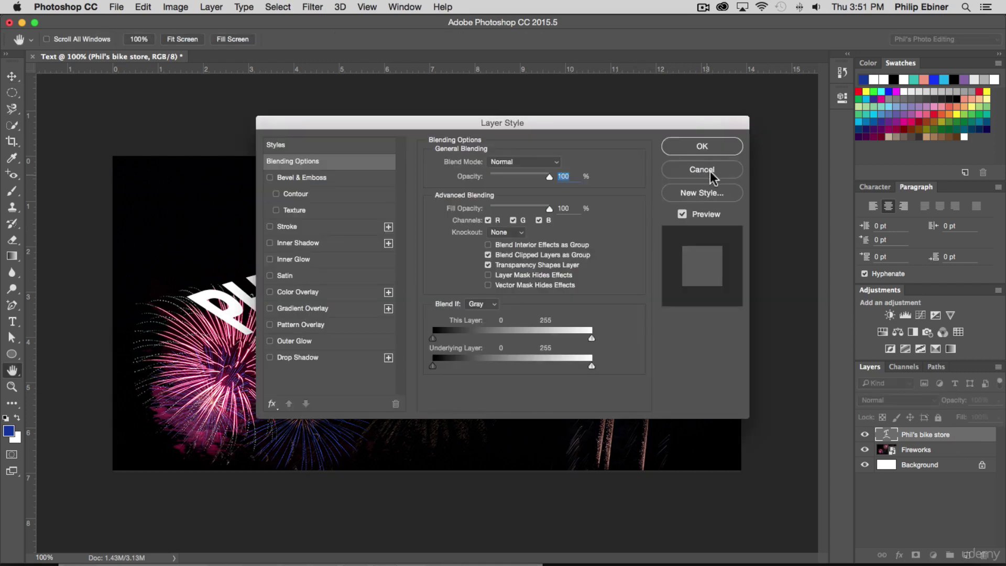
pyautogui.click(715, 183)
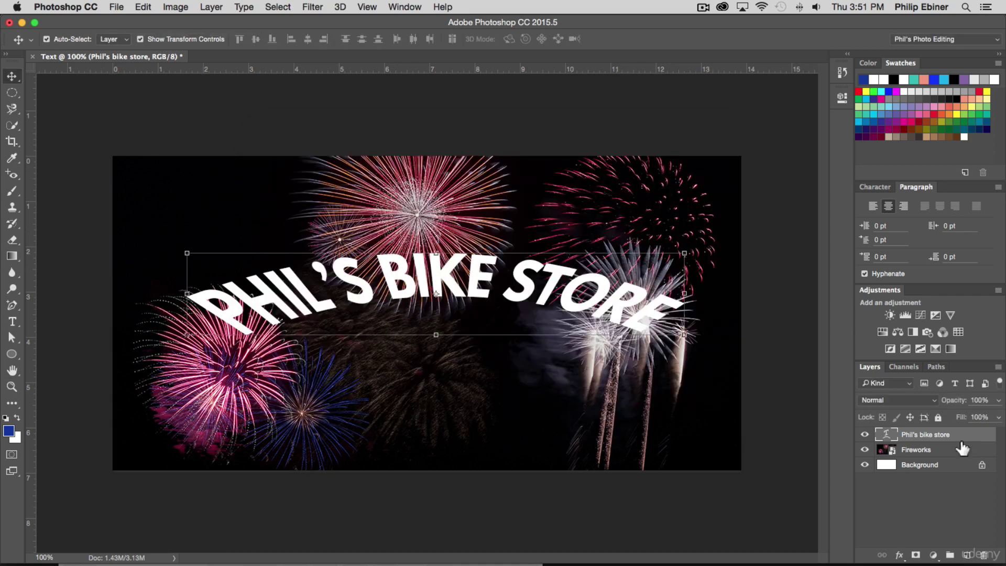
pyautogui.doubleClick(950, 449)
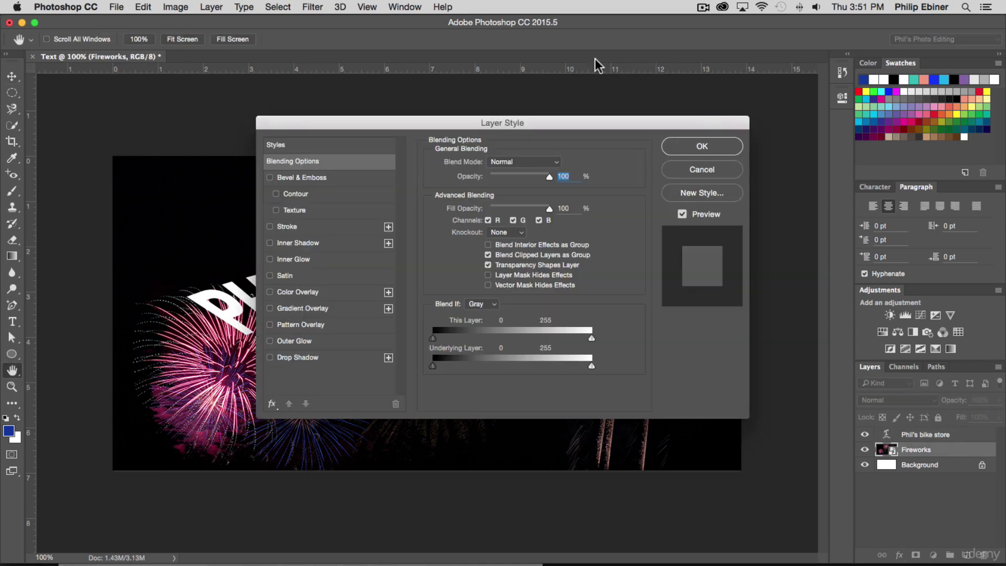
pyautogui.click(709, 170)
pyautogui.press('v')
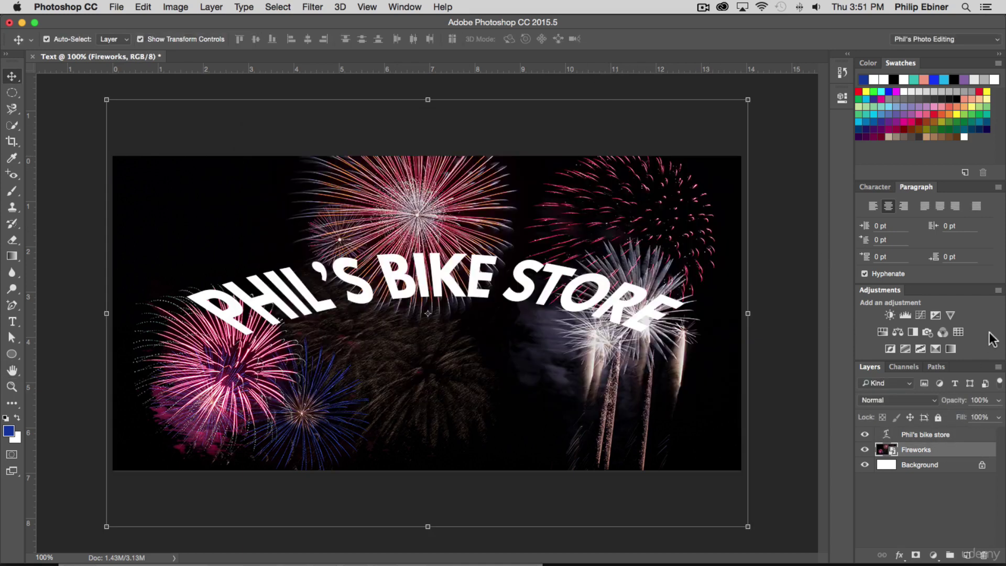
# Try a Bevel & Emboss effect on the text layer with the Emboss style and 188% depth
pyautogui.doubleClick(973, 439)
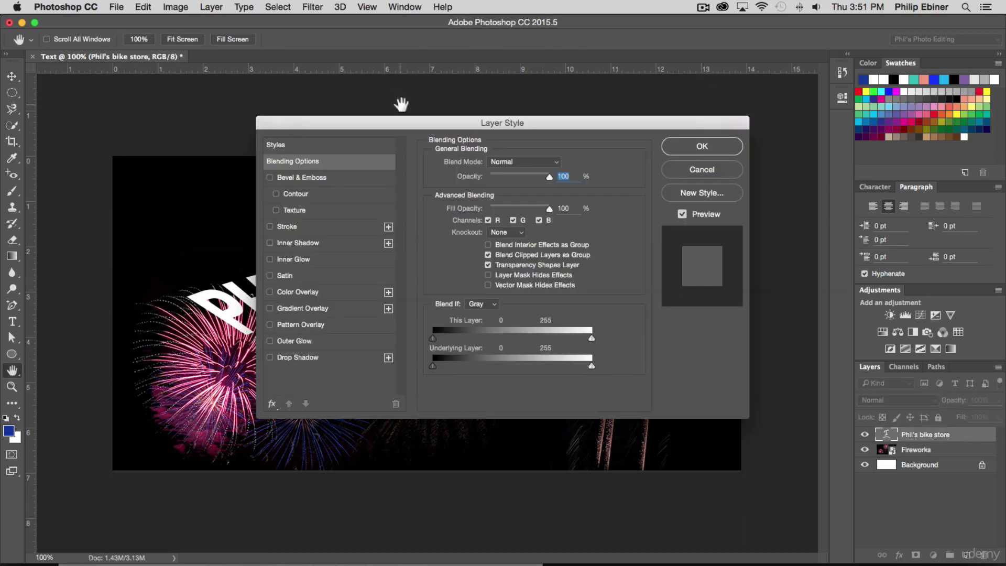
pyautogui.moveTo(404, 122); pyautogui.dragTo(581, 21)
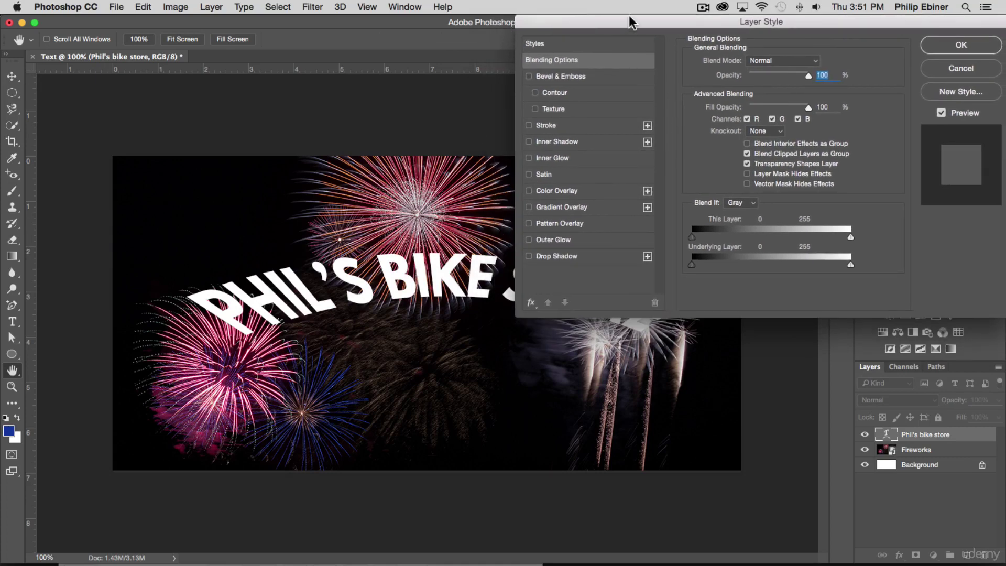
pyautogui.click(548, 78)
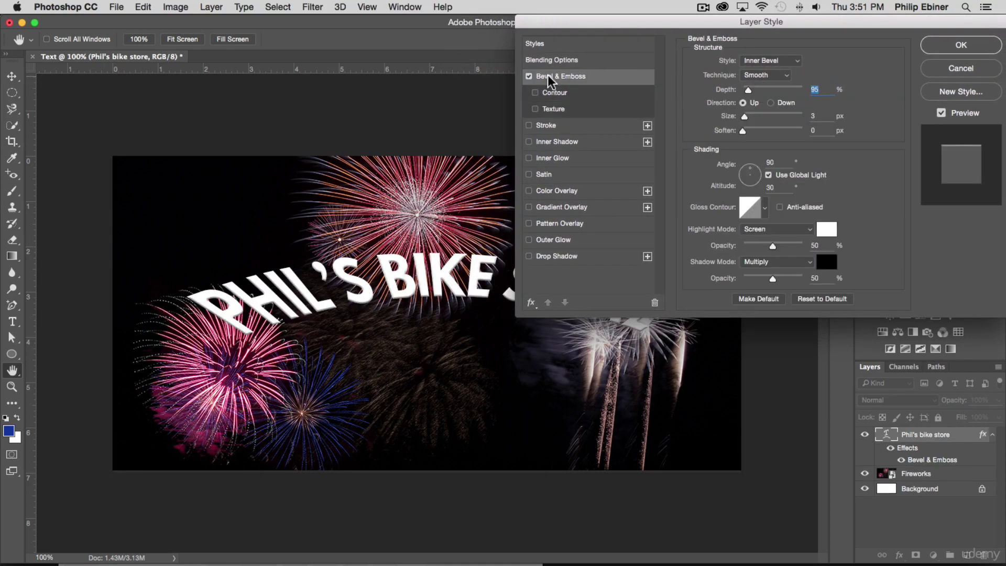
pyautogui.click(529, 76)
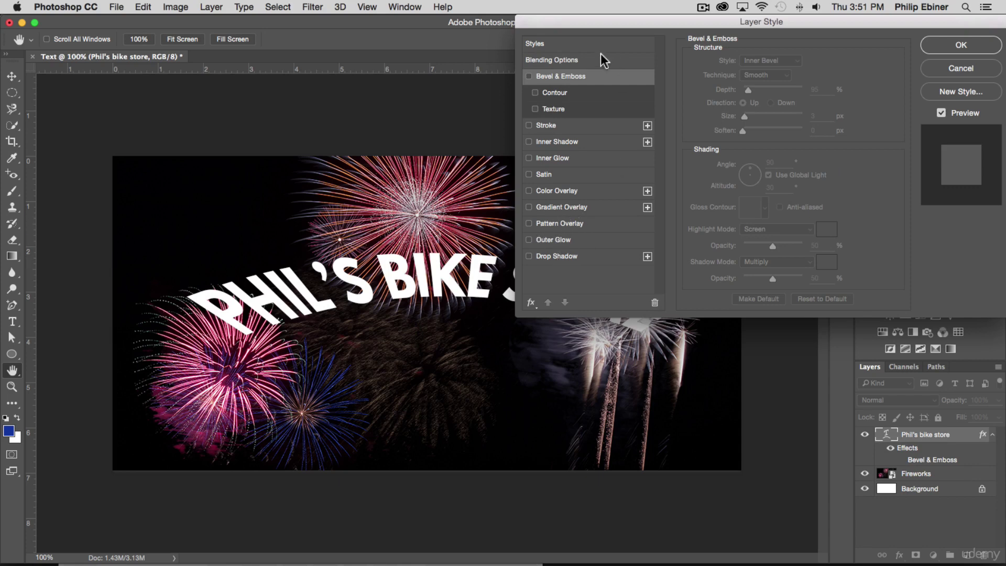
pyautogui.click(529, 77)
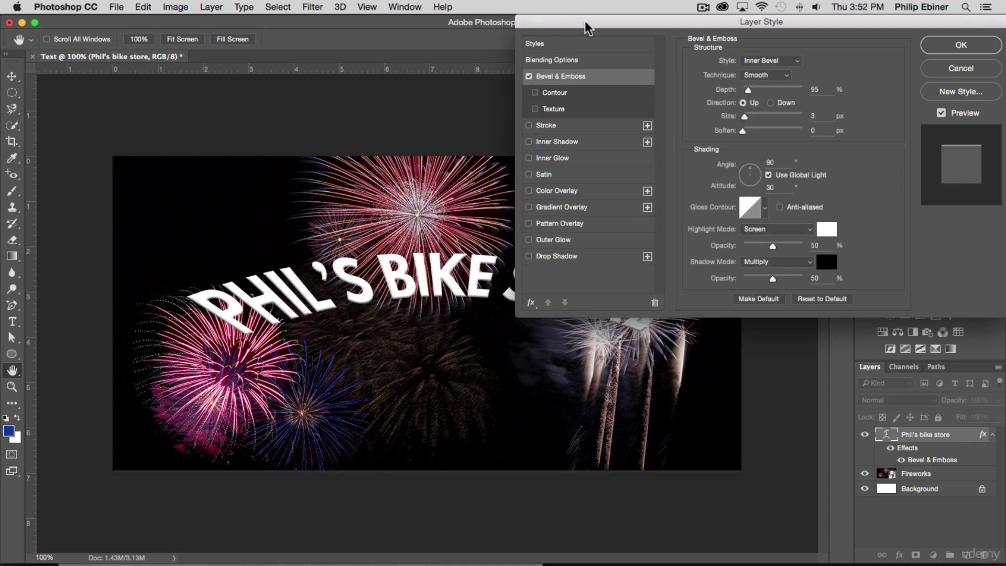
pyautogui.moveTo(587, 28); pyautogui.dragTo(552, 37)
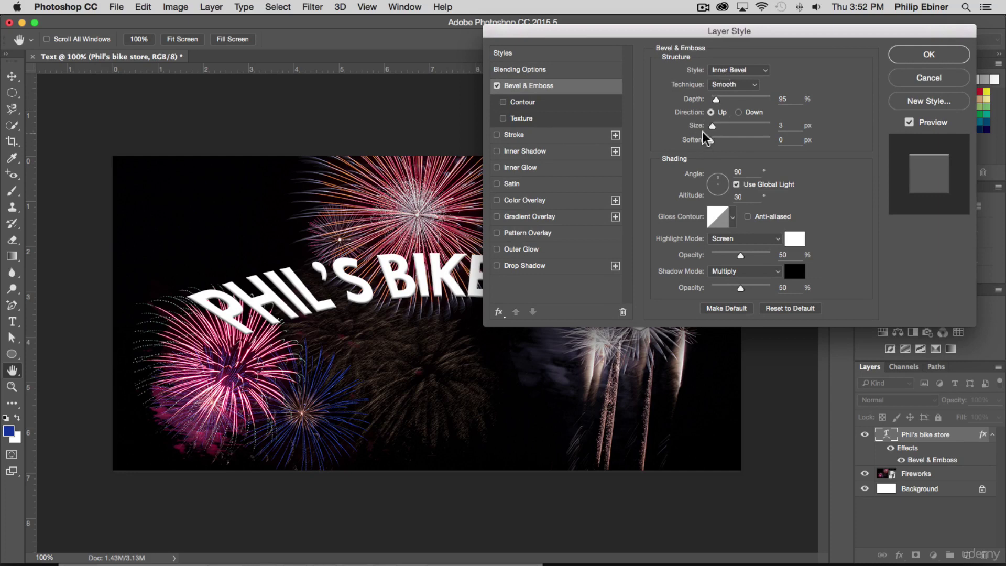
pyautogui.moveTo(716, 99); pyautogui.dragTo(723, 99)
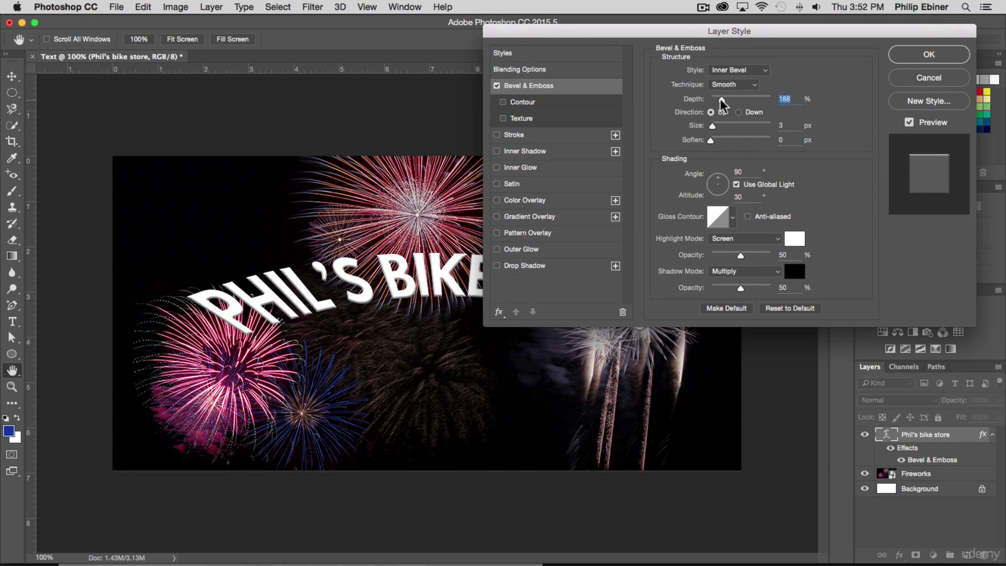
pyautogui.click(726, 72)
pyautogui.click(728, 82)
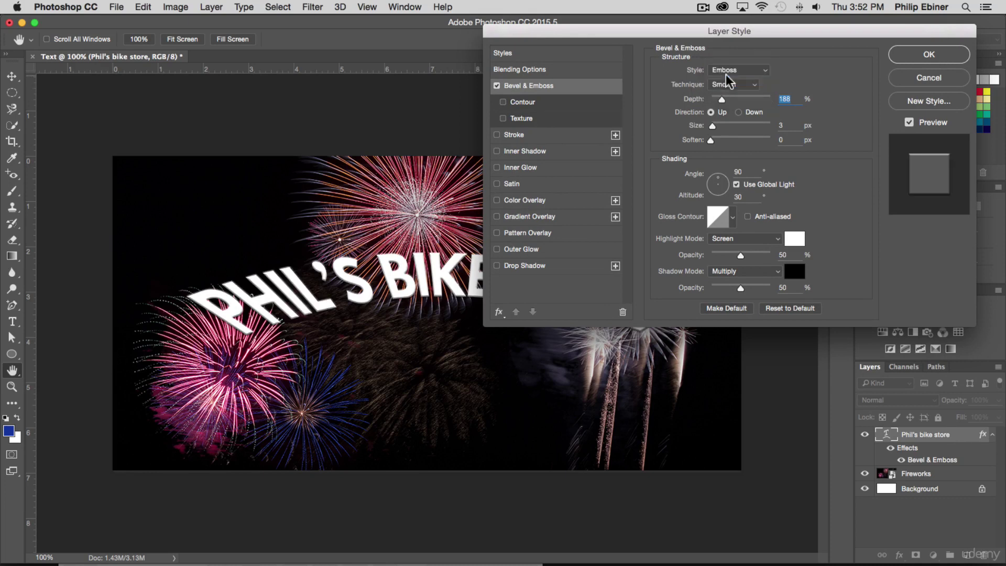
pyautogui.click(928, 79)
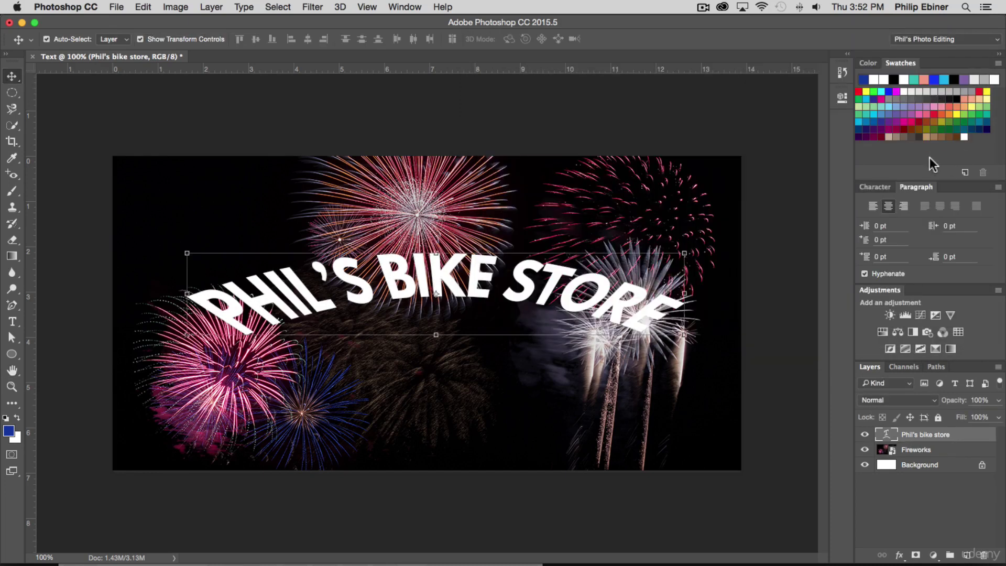
# Hide the Fireworks layer and add a dark grey (#444444) solid color fill layer above the Background
pyautogui.click(865, 450)
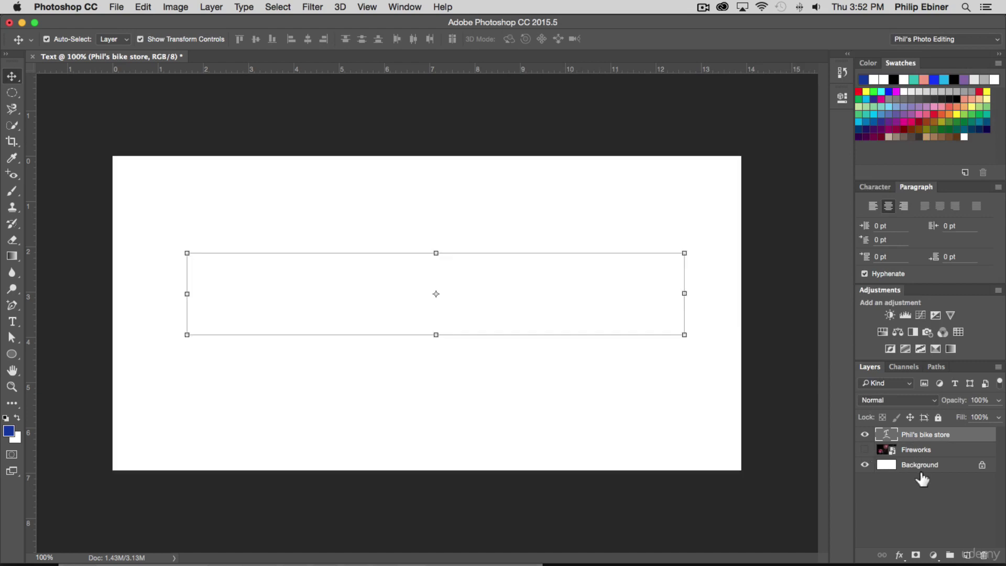
pyautogui.click(909, 466)
pyautogui.click(933, 555)
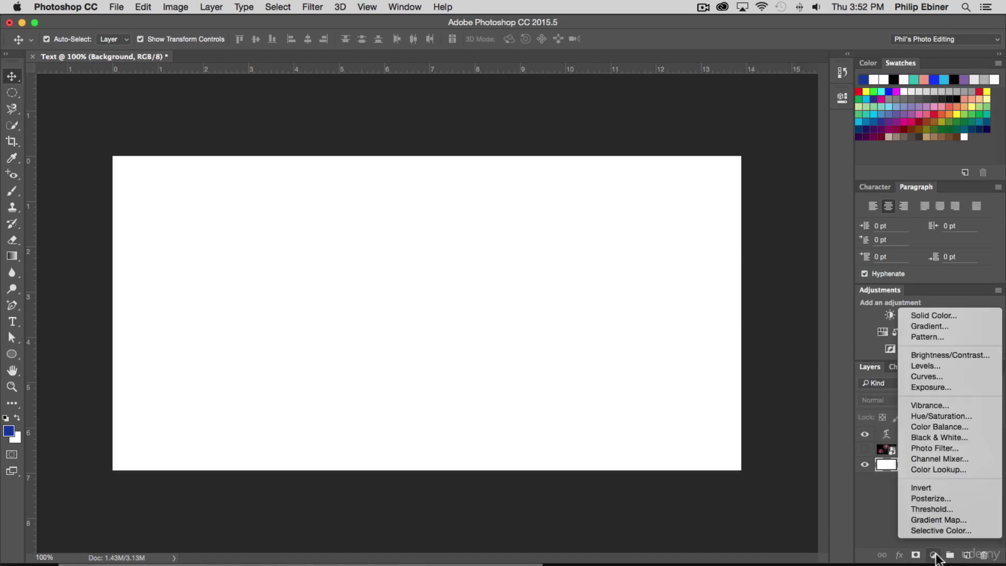
pyautogui.click(954, 315)
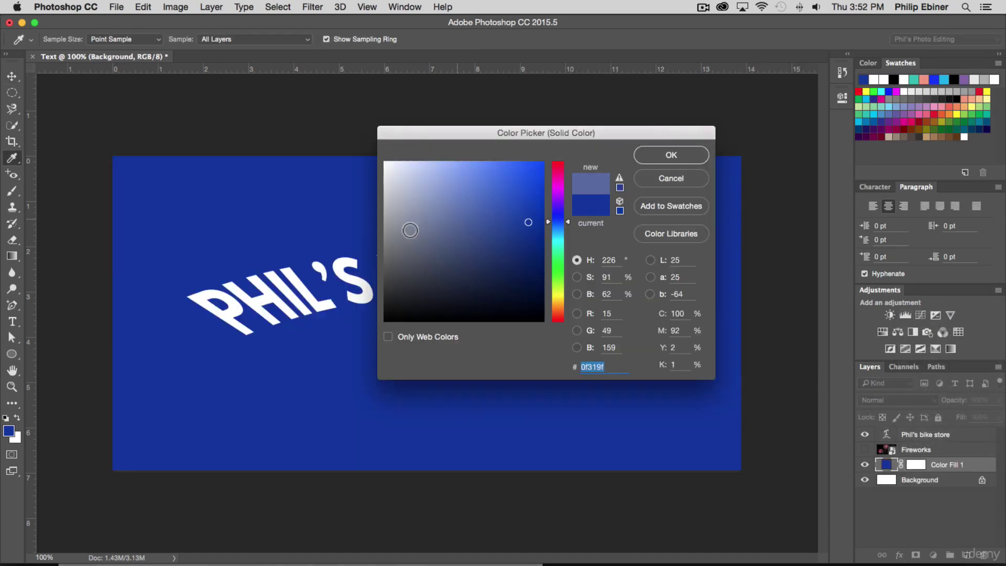
pyautogui.moveTo(374, 239)
pyautogui.mouseDown()
pyautogui.moveTo(382, 231)
pyautogui.moveTo(382, 278)
pyautogui.mouseUp()
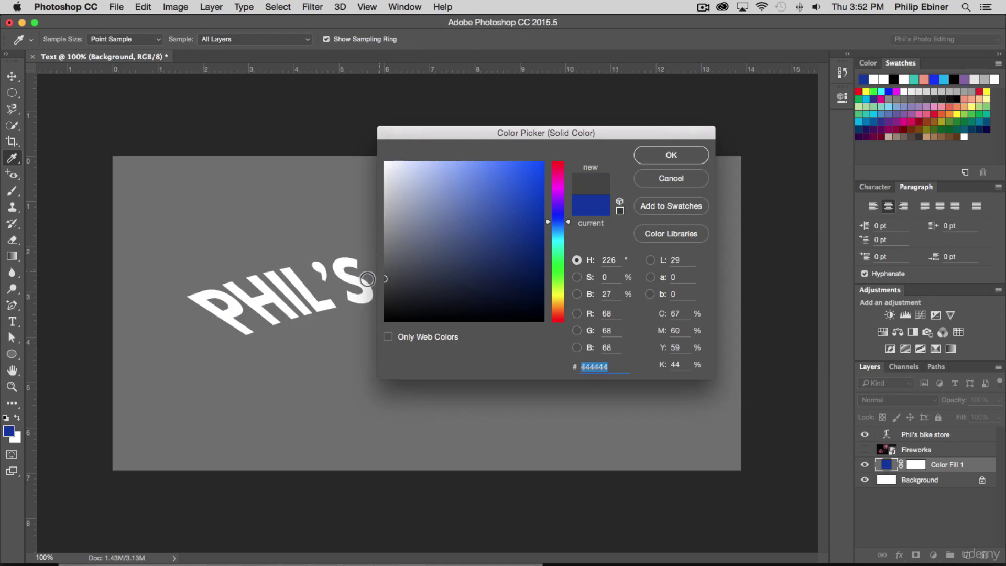
pyautogui.click(699, 155)
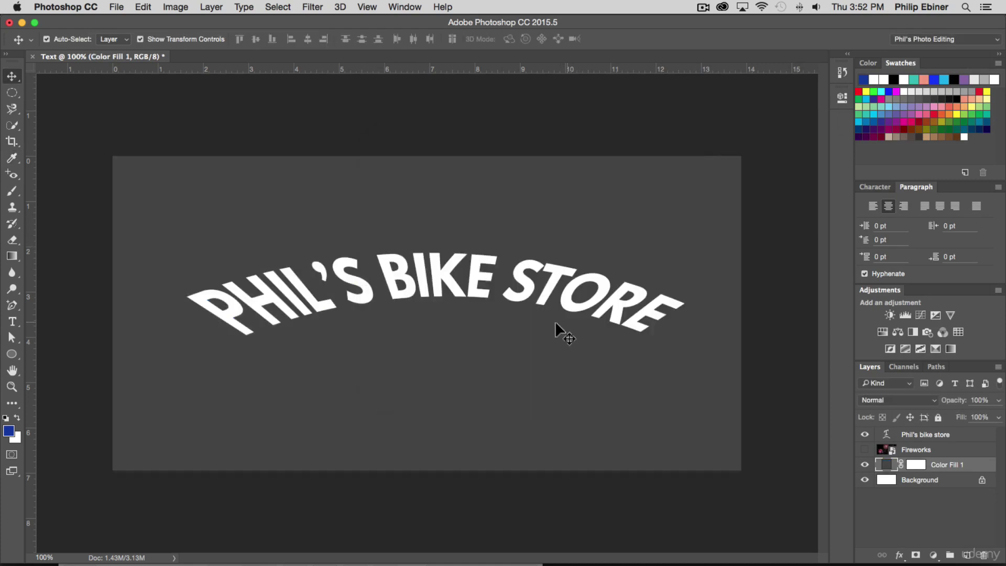
# Apply a Bevel & Emboss effect to the text layer with the Chisel Hard technique, size 9 px and soften 1 px
pyautogui.click(642, 304)
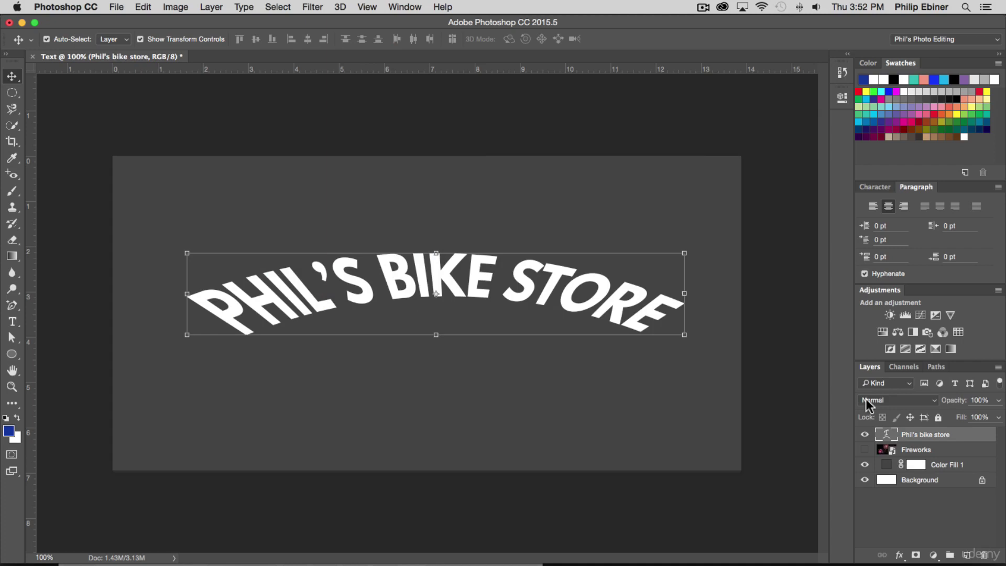
pyautogui.doubleClick(966, 435)
pyautogui.click(537, 85)
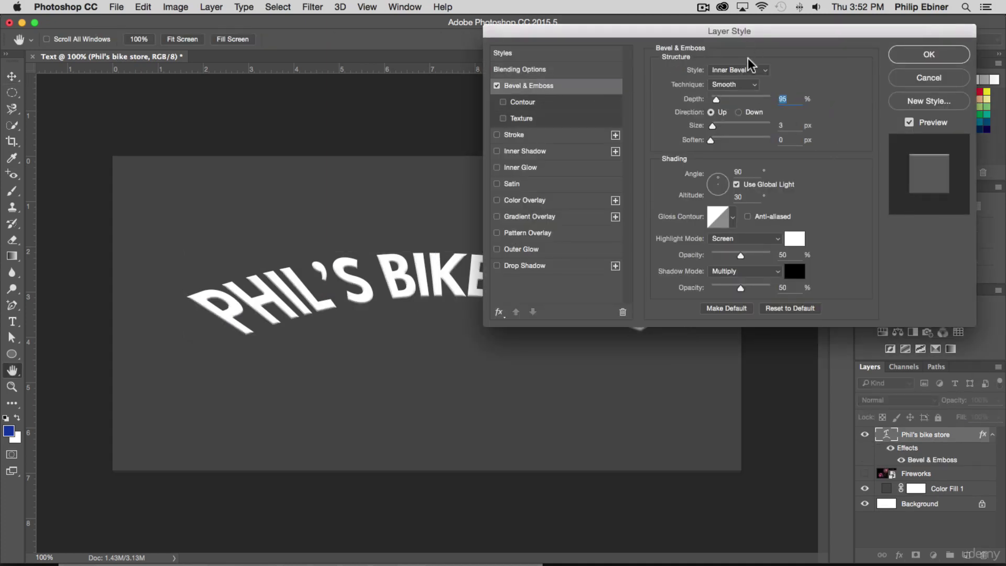
pyautogui.moveTo(713, 125); pyautogui.dragTo(714, 125)
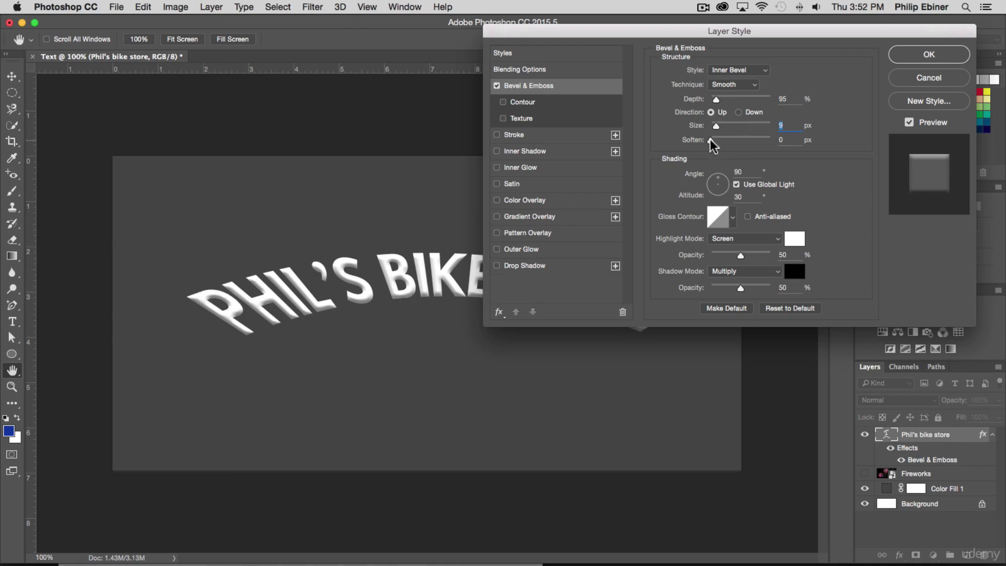
pyautogui.moveTo(710, 140); pyautogui.dragTo(713, 141)
pyautogui.click(738, 86)
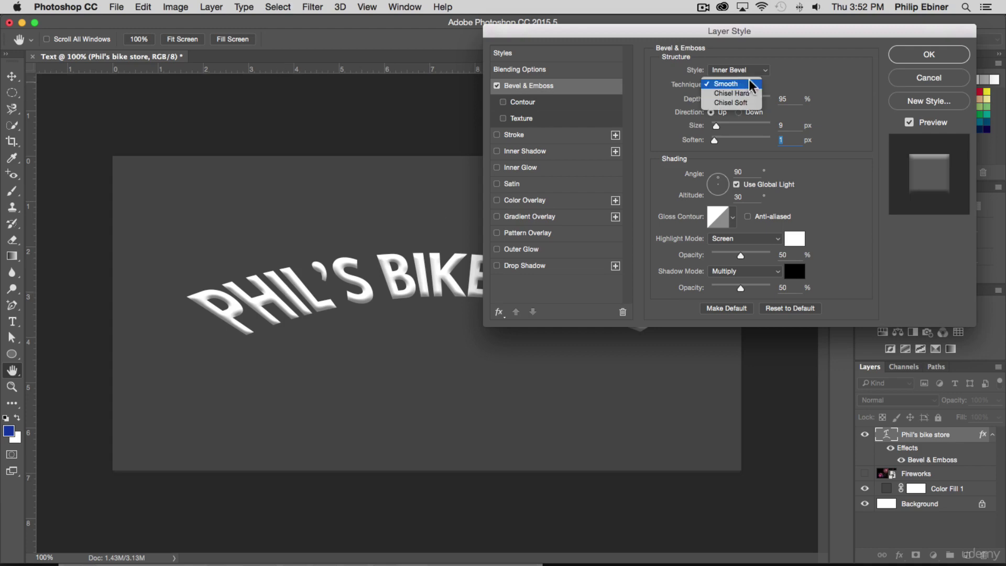
pyautogui.click(739, 94)
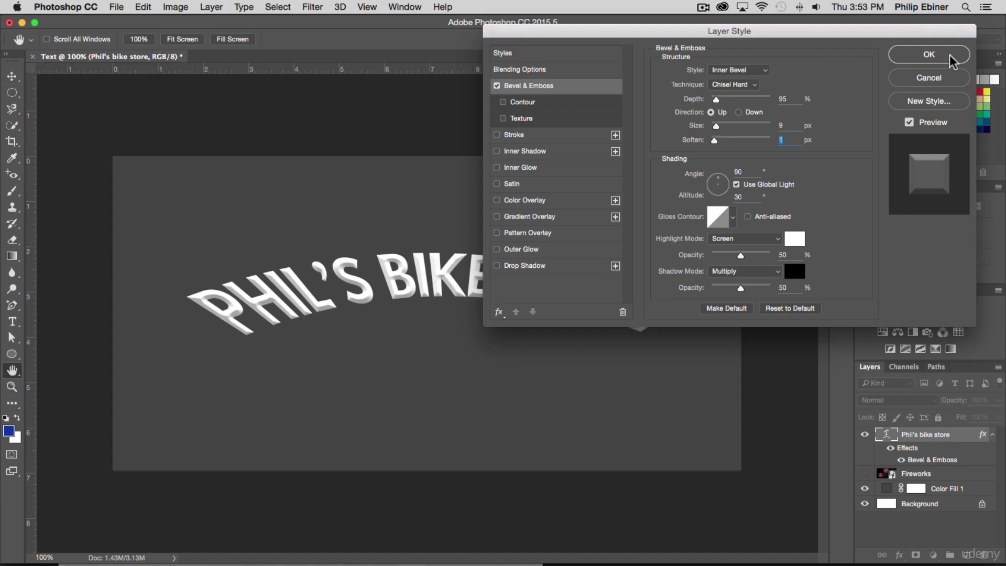
pyautogui.click(935, 58)
pyautogui.press('v')
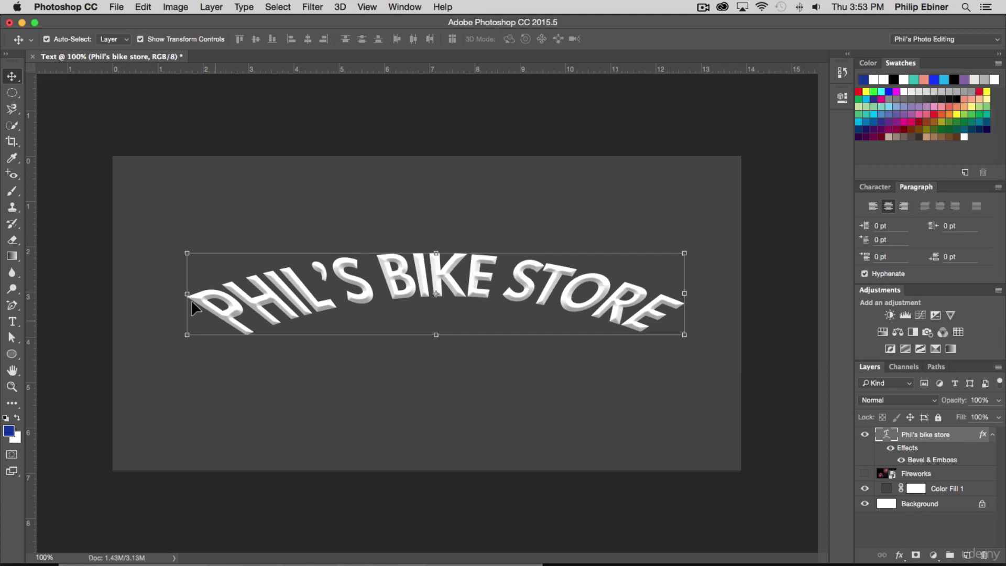
# Add a Stroke effect to the text layer and set its color to orange-gold #cd8a07
pyautogui.click(12, 387)
pyautogui.click(298, 297)
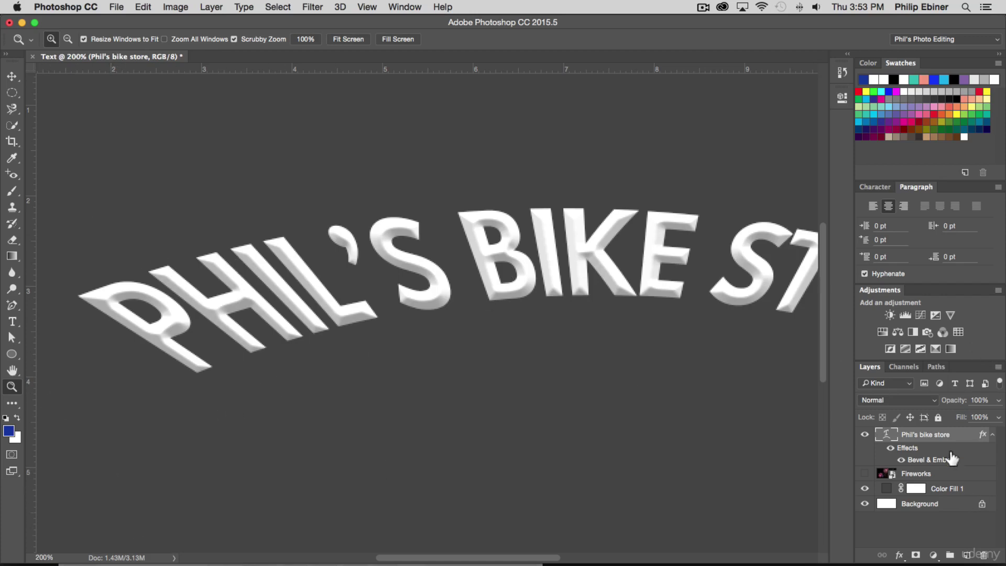
pyautogui.doubleClick(931, 449)
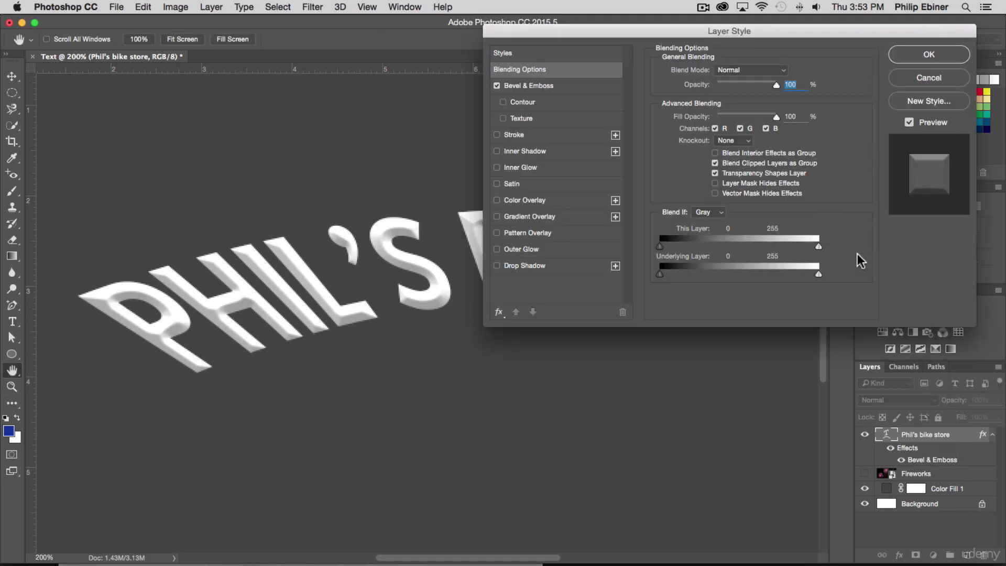
pyautogui.click(515, 135)
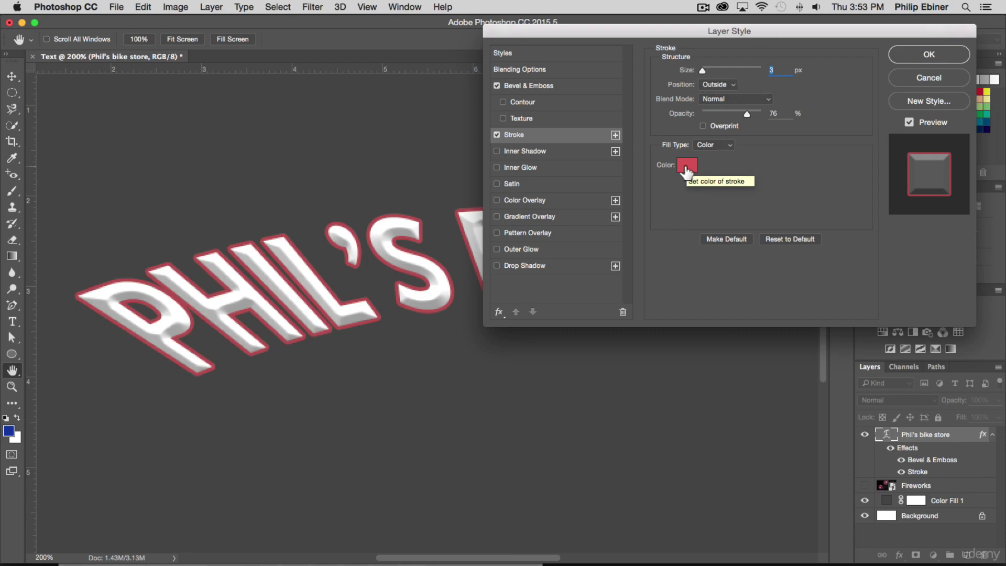
pyautogui.click(691, 163)
pyautogui.moveTo(463, 262); pyautogui.dragTo(286, 399)
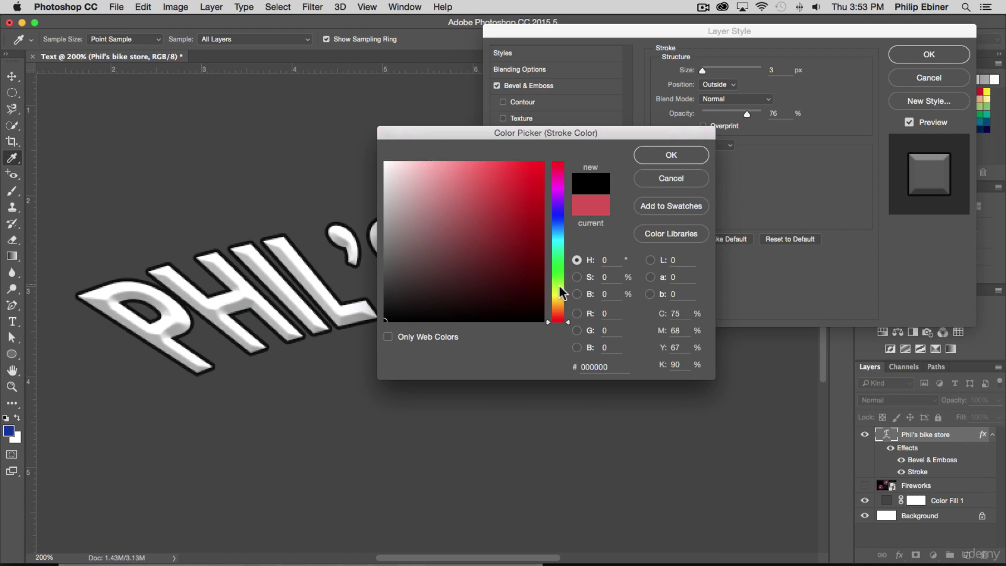
pyautogui.moveTo(559, 292); pyautogui.dragTo(558, 294)
pyautogui.moveTo(510, 216); pyautogui.dragTo(617, 128)
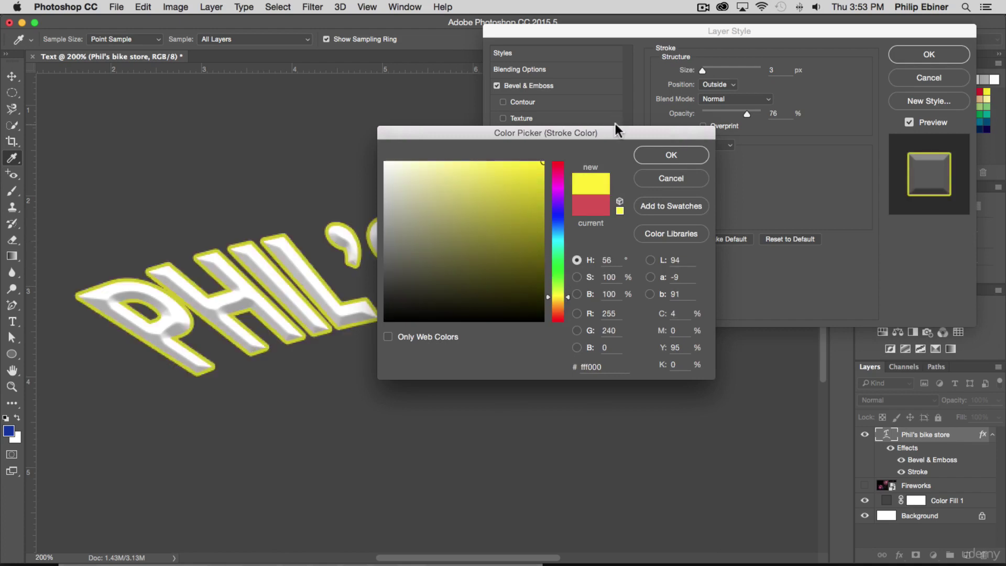
pyautogui.click(538, 192)
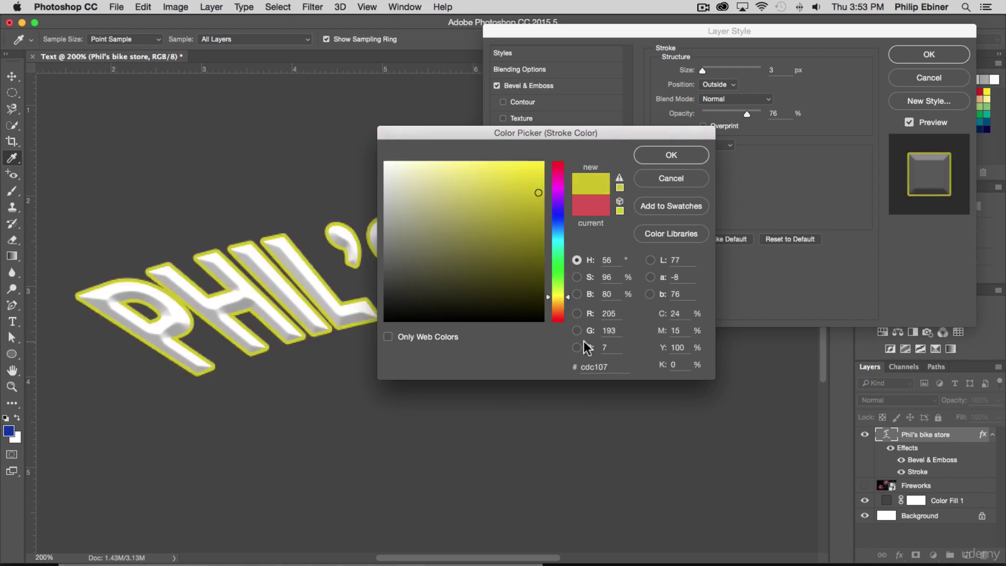
pyautogui.click(559, 303)
pyautogui.click(559, 309)
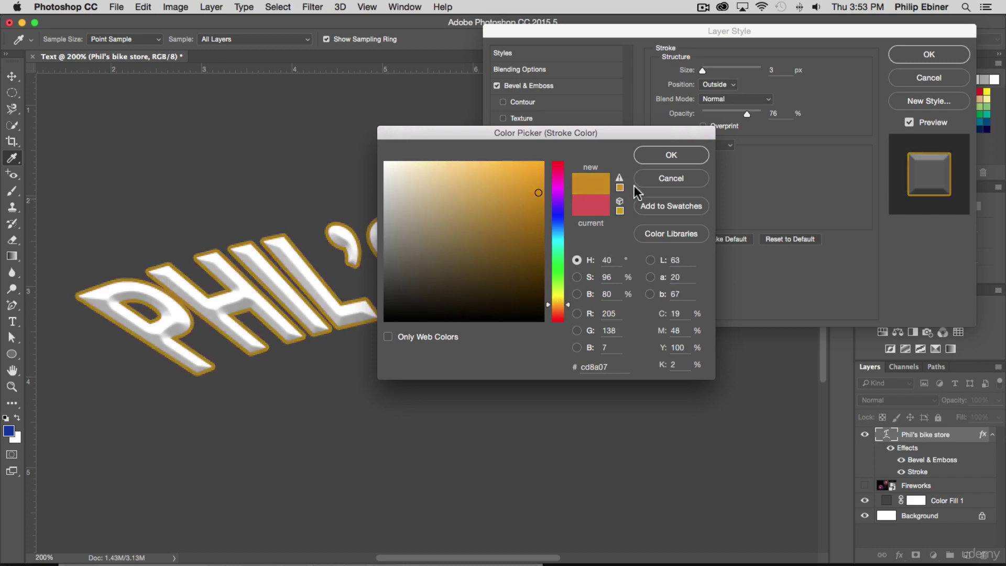
pyautogui.click(671, 154)
# Set the text stroke's size to 6 px and its position to Center
pyautogui.moveTo(701, 70); pyautogui.dragTo(704, 71)
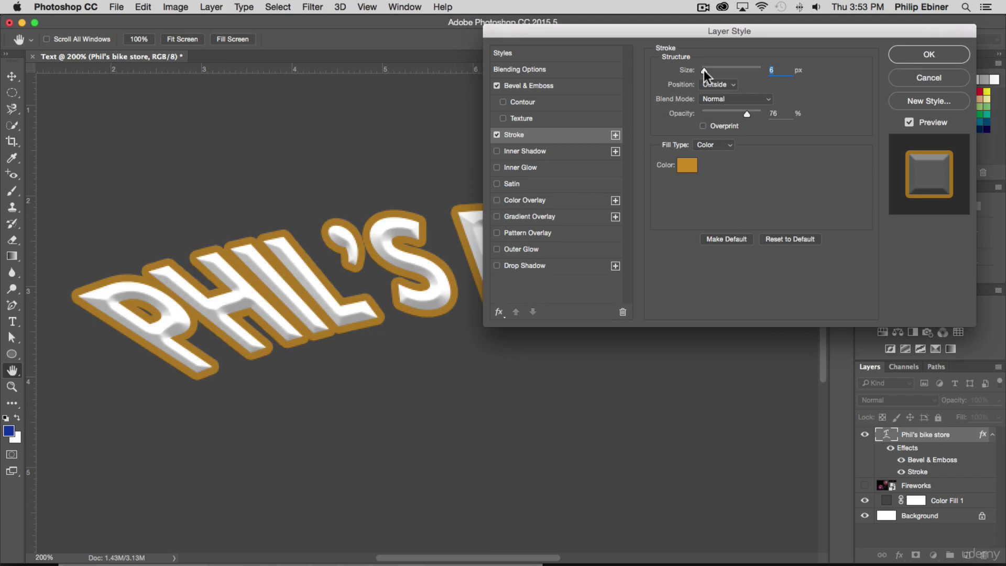
pyautogui.click(725, 86)
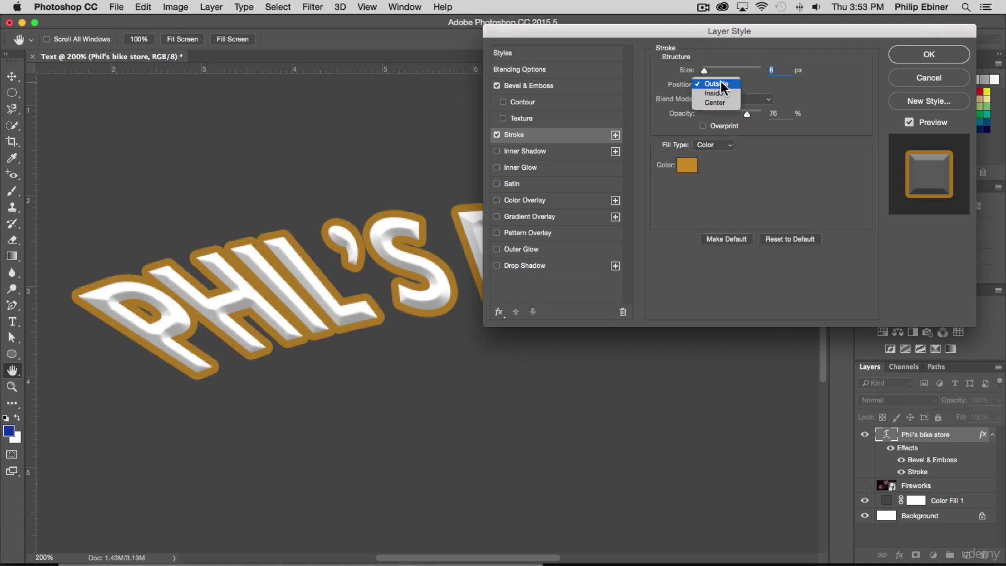
pyautogui.click(713, 95)
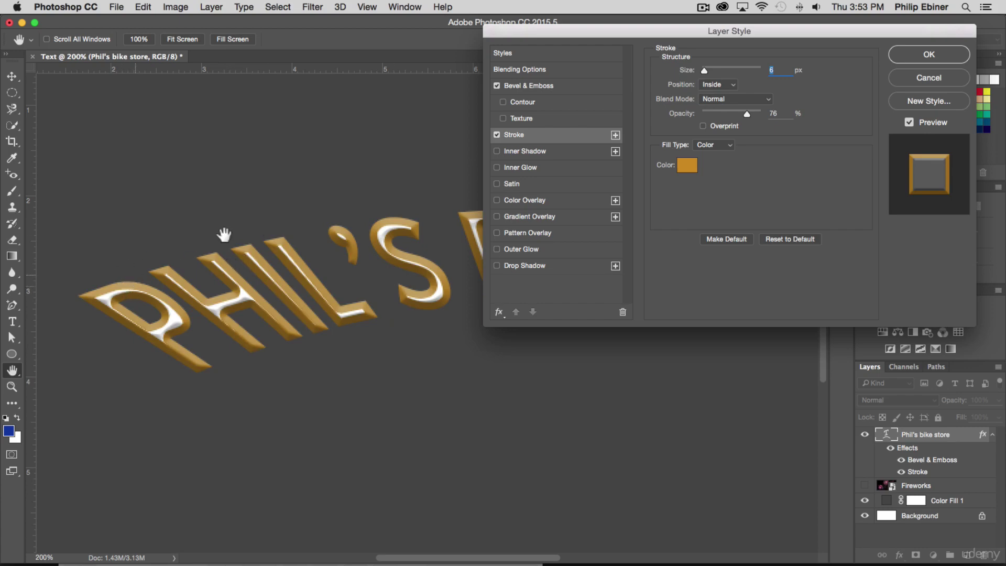
pyautogui.click(719, 86)
pyautogui.click(714, 94)
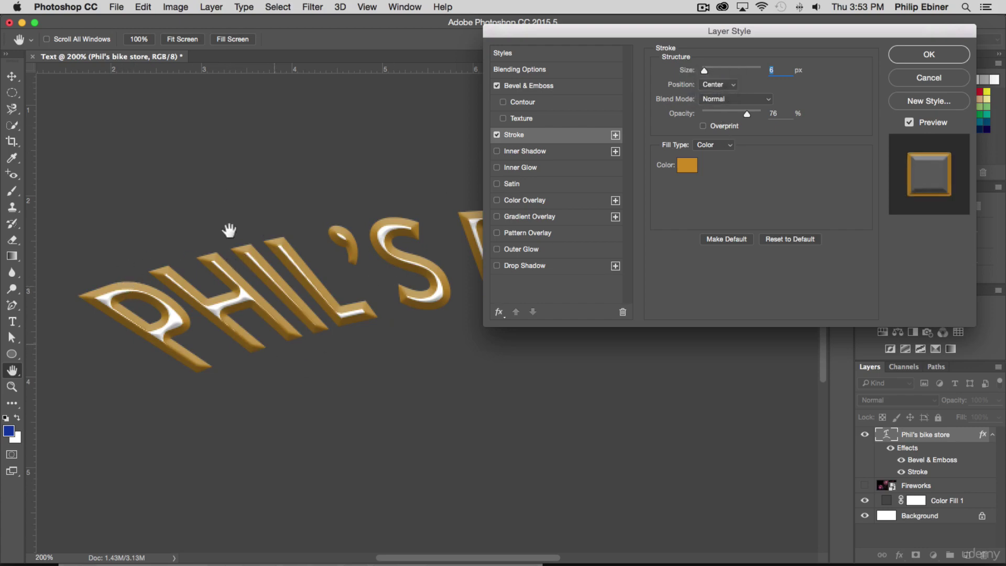
# Try the Outside position for the text stroke, then return it to Center
pyautogui.click(721, 85)
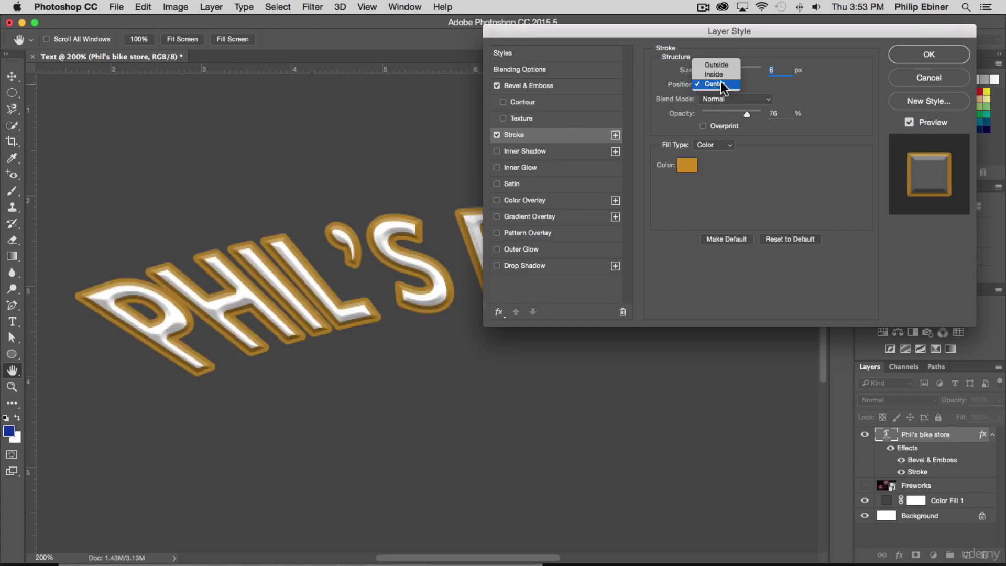
pyautogui.click(729, 65)
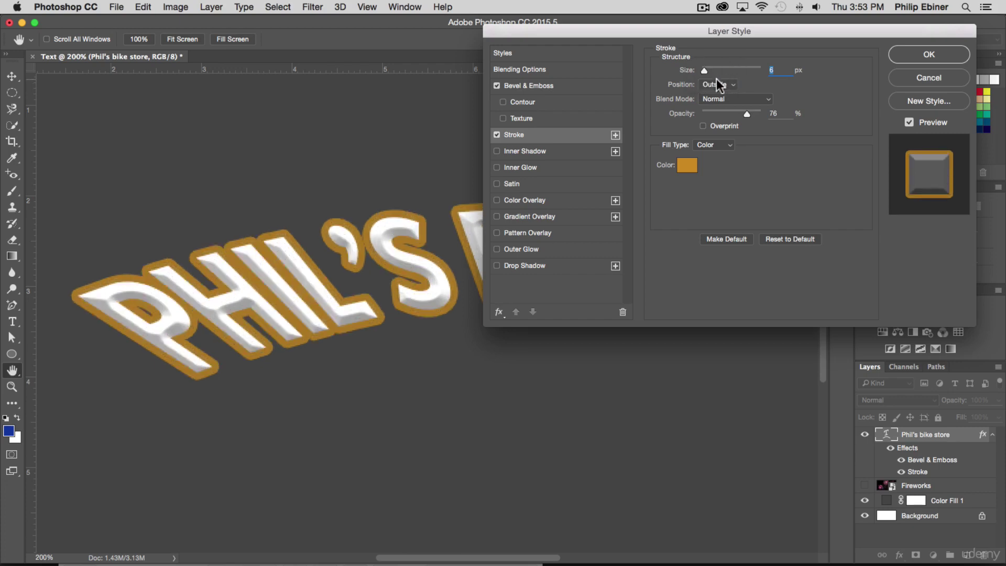
pyautogui.click(719, 85)
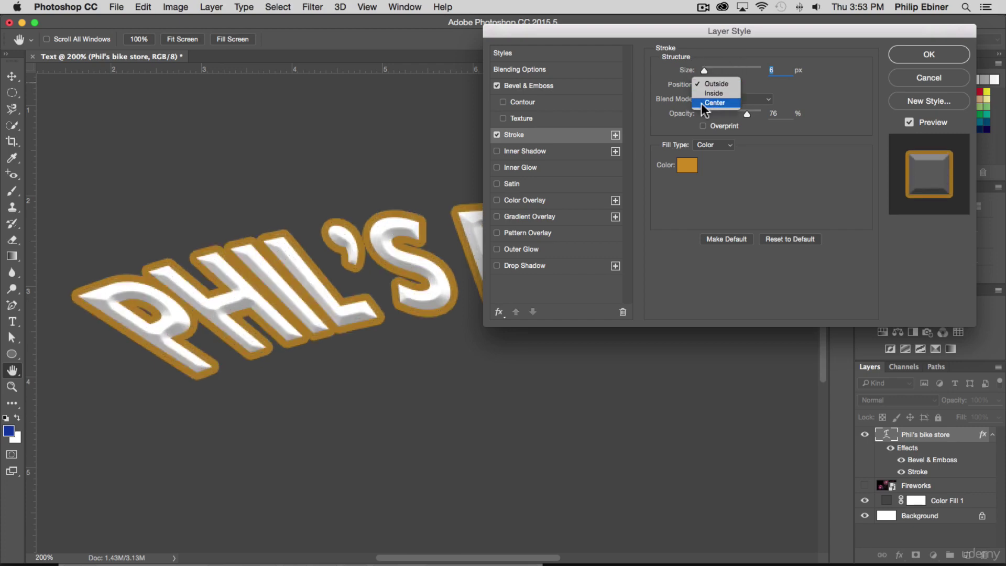
pyautogui.click(703, 103)
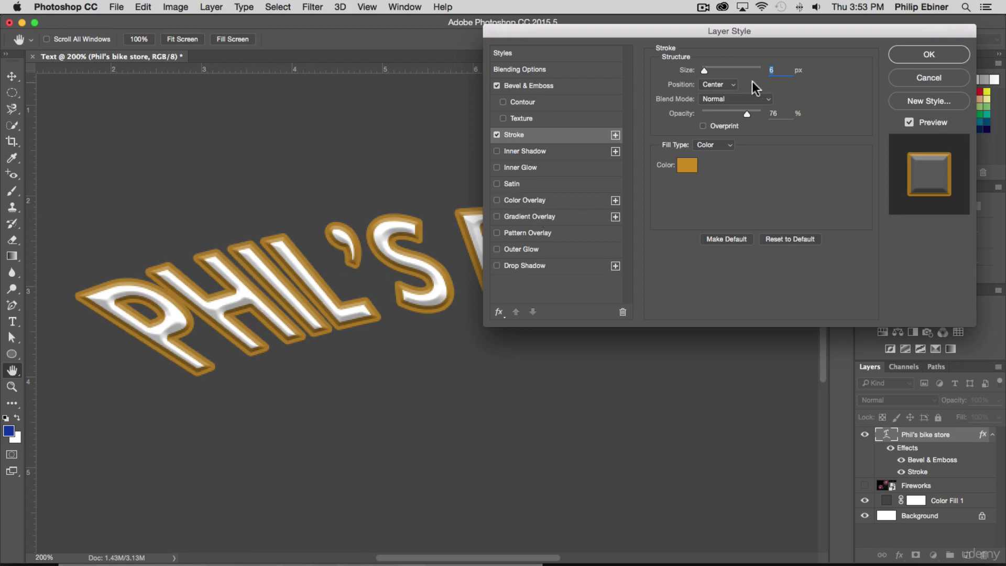
# Give the text stroke a Pattern fill type with the Overlay blend mode, and show the Fireworks layer
pyautogui.click(718, 103)
pyautogui.click(835, 120)
pyautogui.click(728, 145)
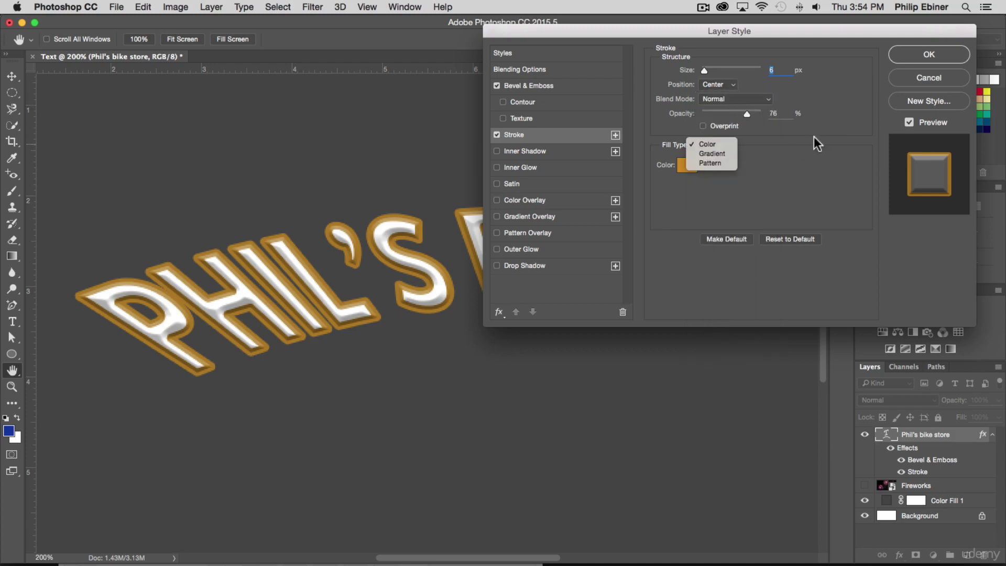
pyautogui.click(661, 147)
pyautogui.click(690, 144)
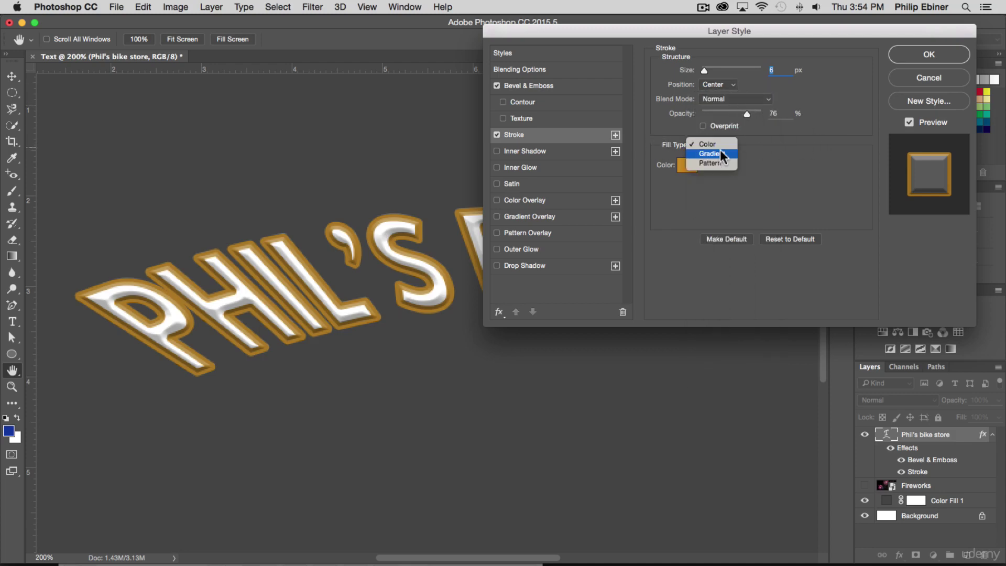
pyautogui.click(716, 163)
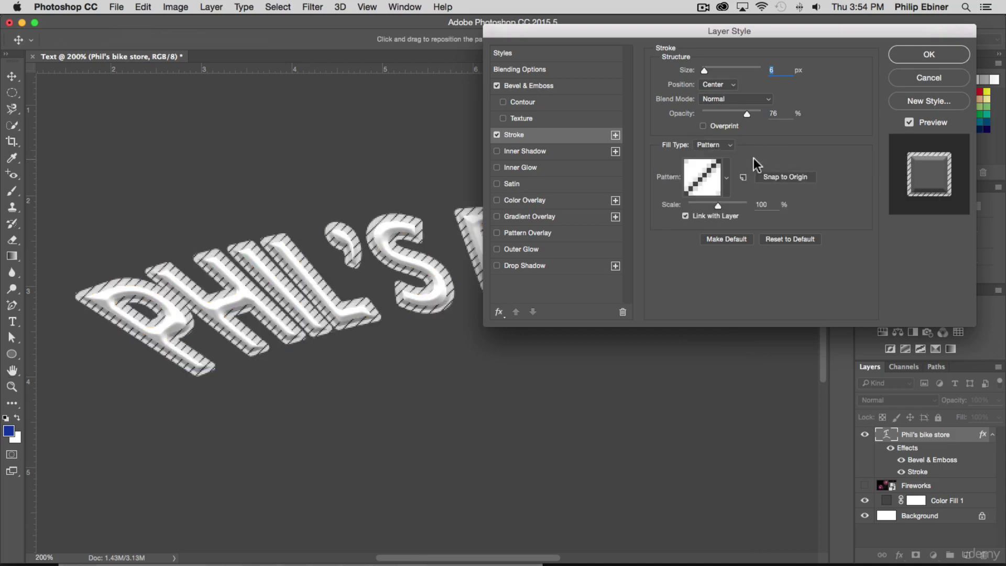
pyautogui.click(719, 100)
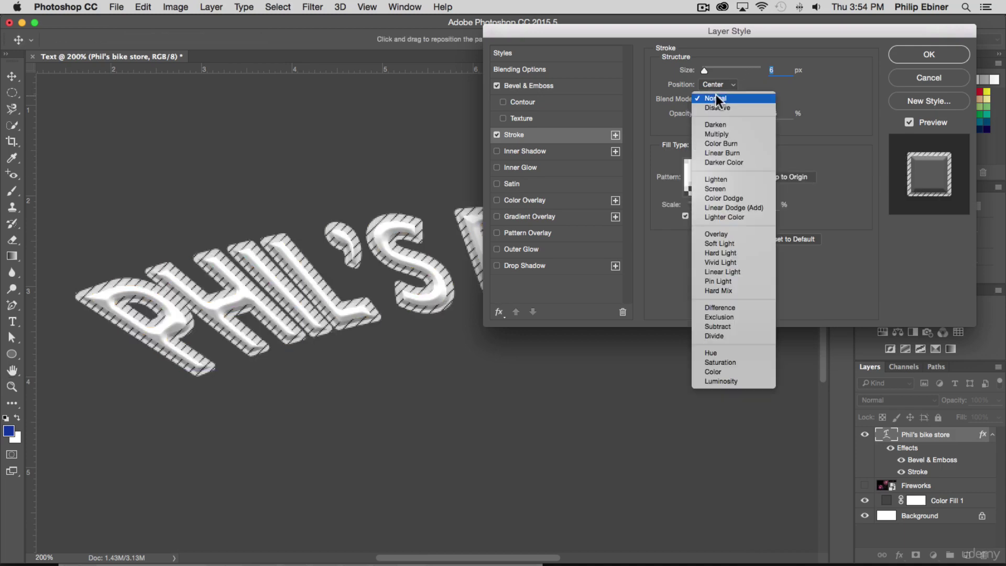
pyautogui.click(723, 234)
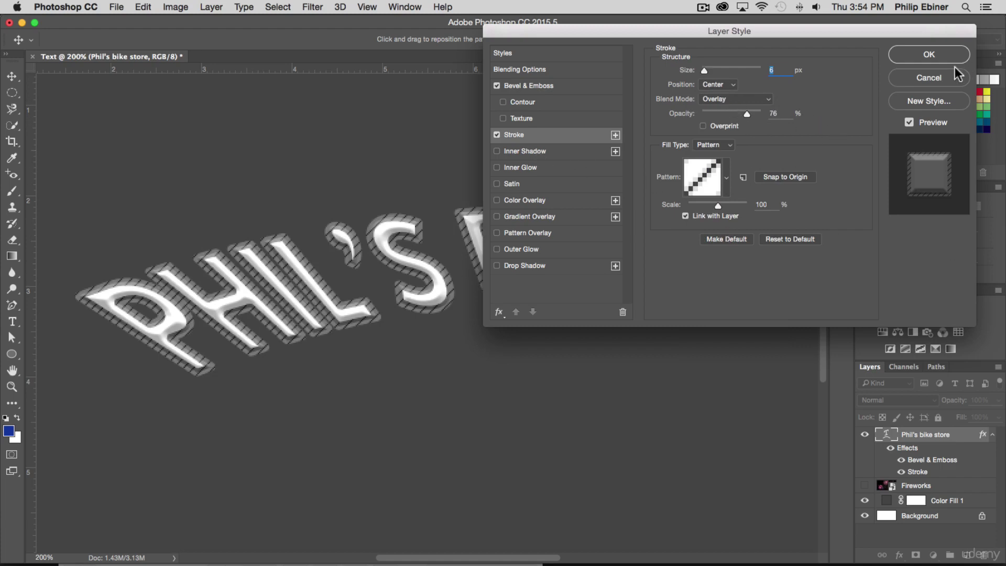
pyautogui.click(929, 54)
pyautogui.click(865, 485)
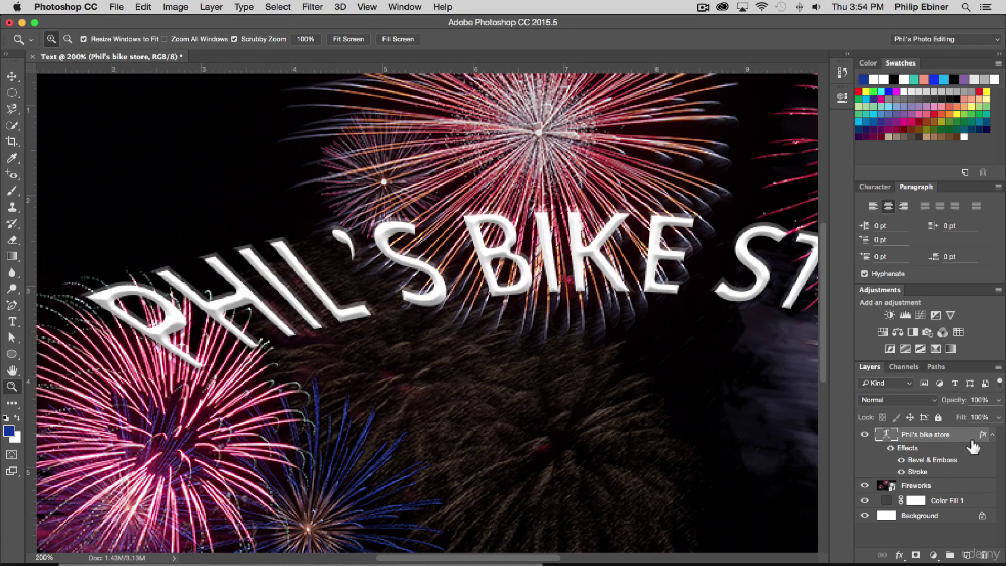
# Set the text stroke to the Color fill type, Normal blend mode, 100% opacity and a size of 4 px
pyautogui.doubleClick(964, 435)
pyautogui.moveTo(591, 34)
pyautogui.mouseDown()
pyautogui.moveTo(654, 89)
pyautogui.moveTo(602, 41)
pyautogui.mouseUp()
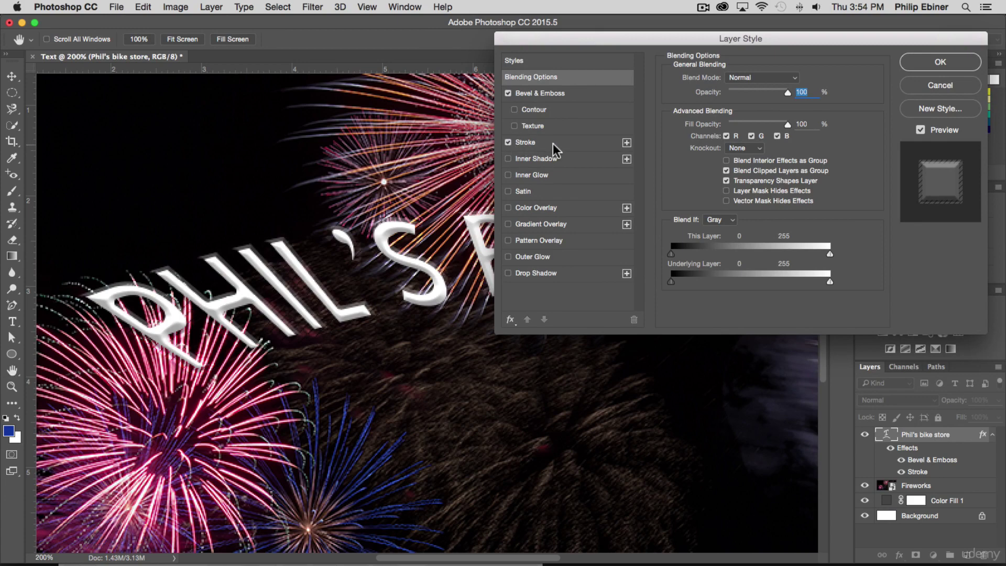
pyautogui.click(521, 142)
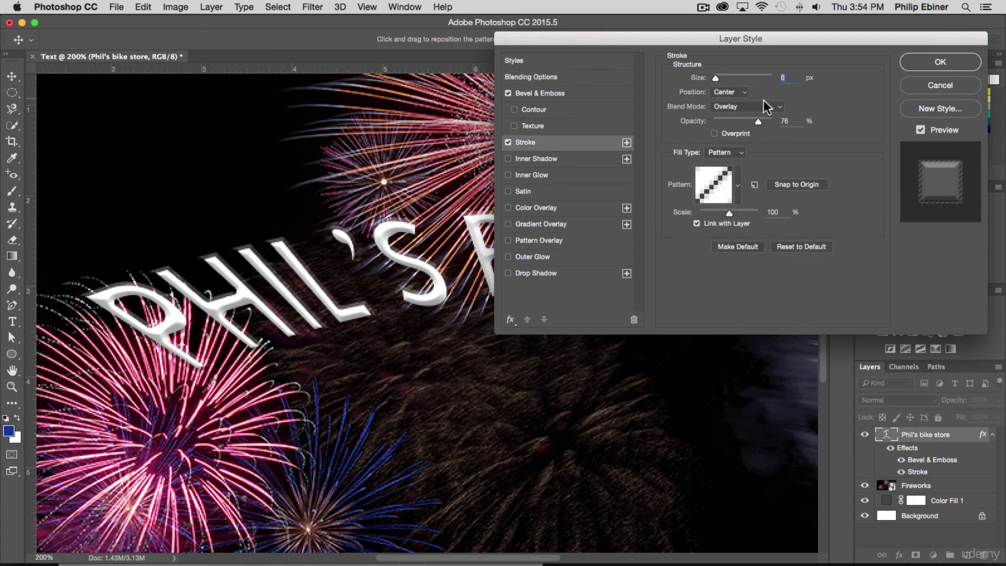
pyautogui.click(726, 152)
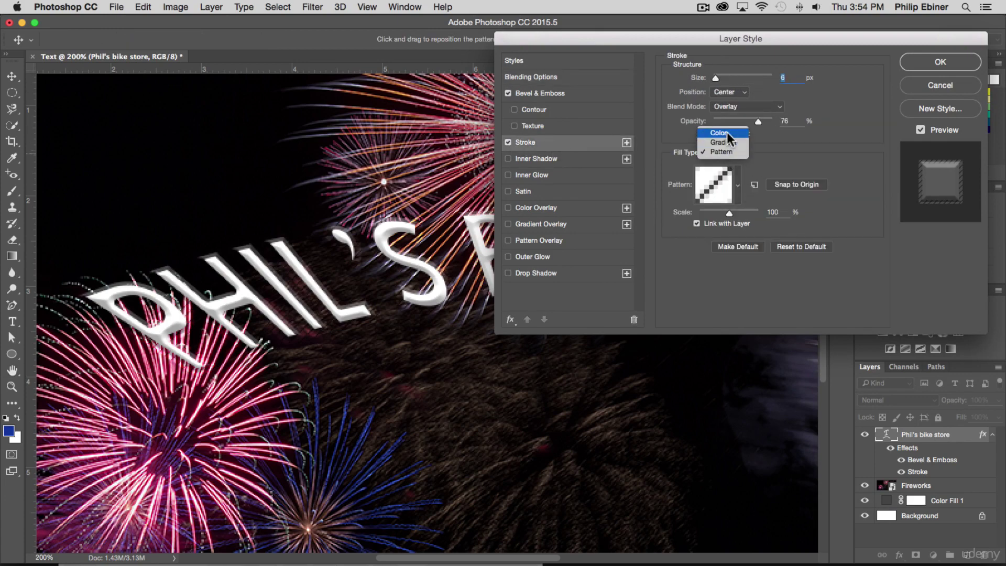
pyautogui.click(726, 134)
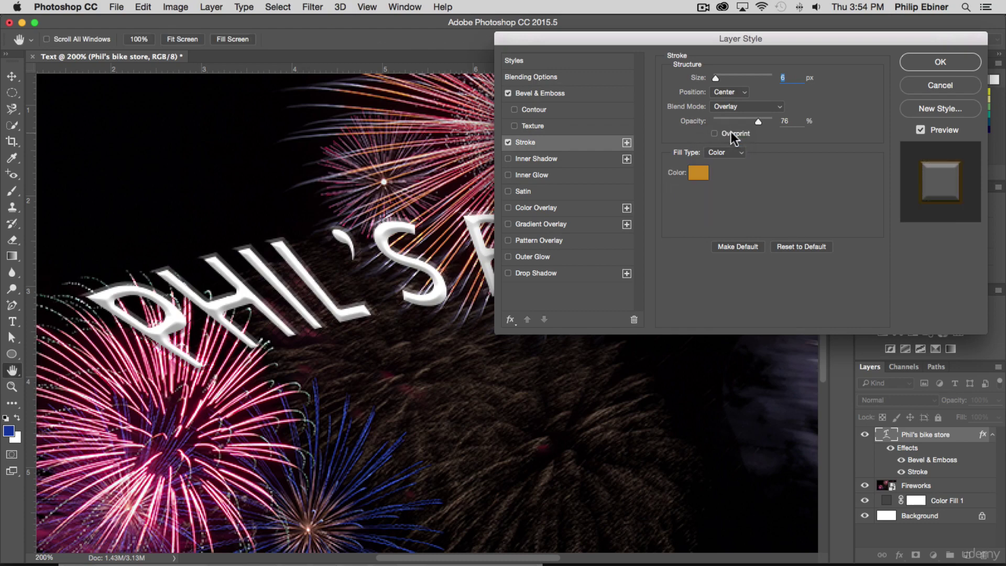
pyautogui.moveTo(759, 124); pyautogui.dragTo(811, 131)
pyautogui.click(758, 107)
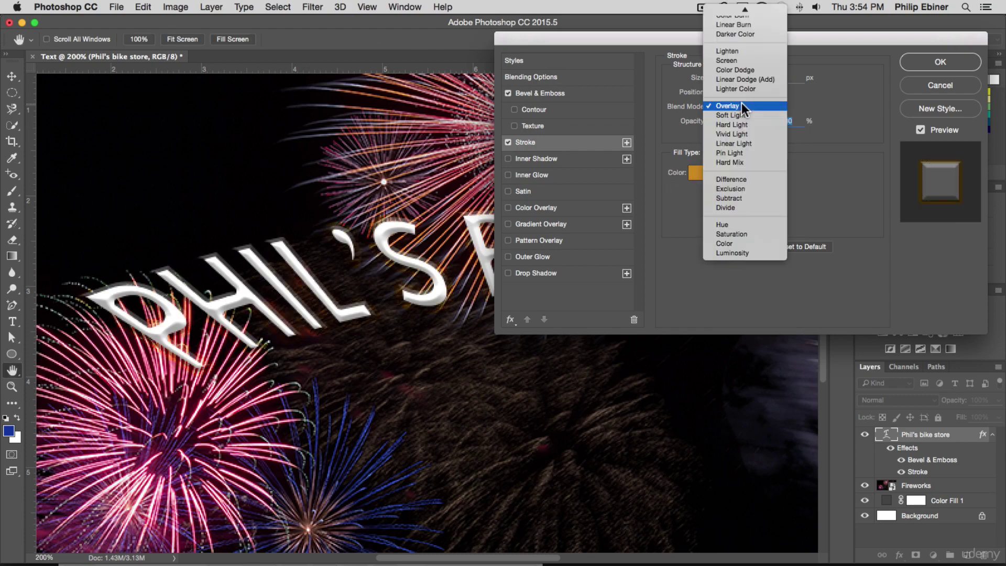
pyautogui.scroll(3, 739, 26)
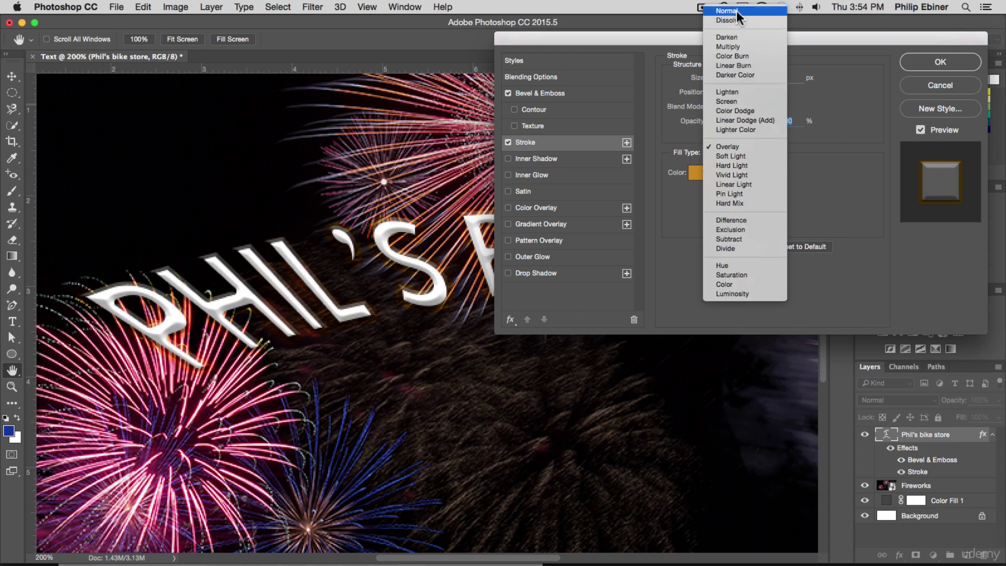
pyautogui.click(736, 11)
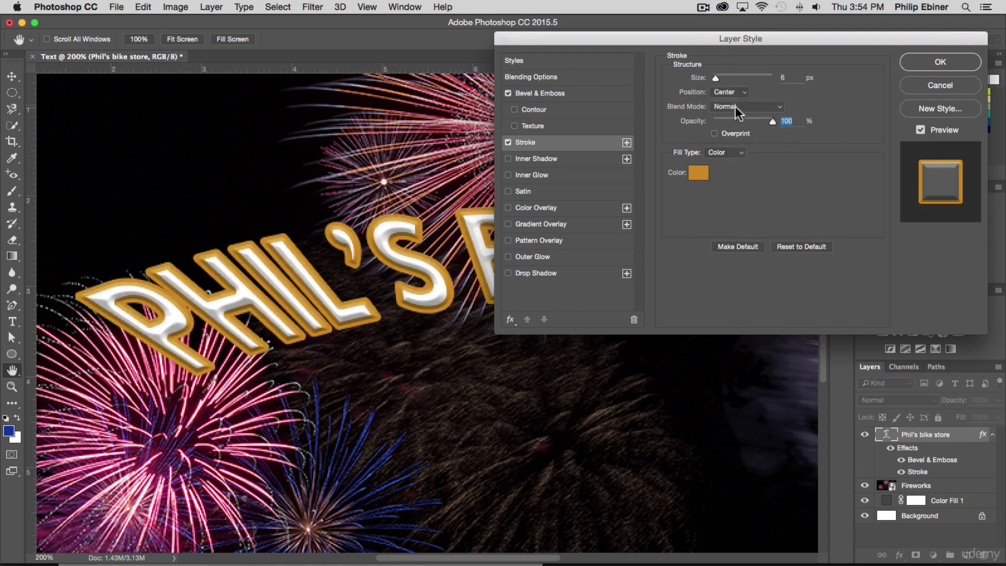
pyautogui.moveTo(717, 77); pyautogui.dragTo(714, 77)
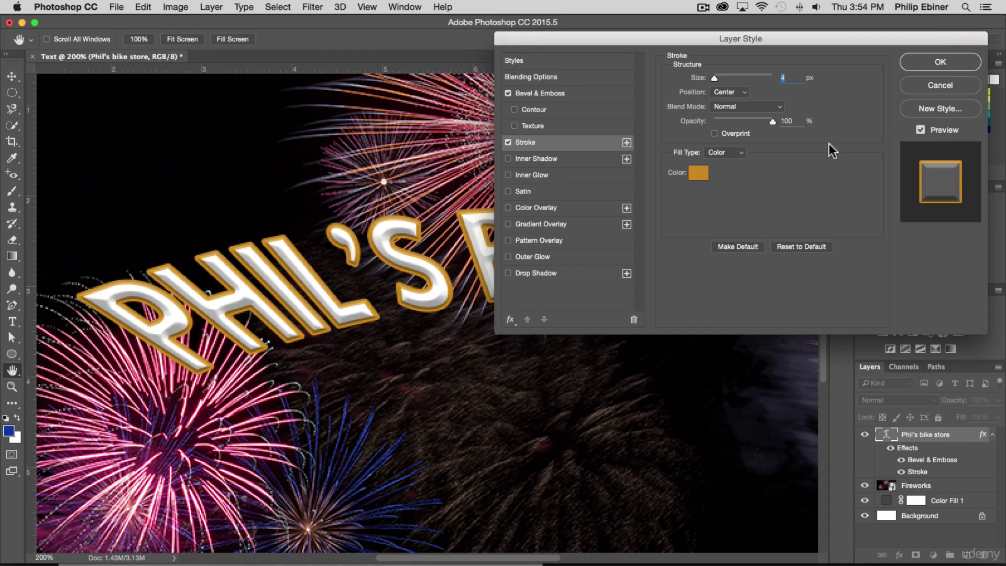
pyautogui.click(947, 60)
# Hide the Fireworks and Color Fill 1 layers, leaving the whole title on the white Background
pyautogui.press('z')
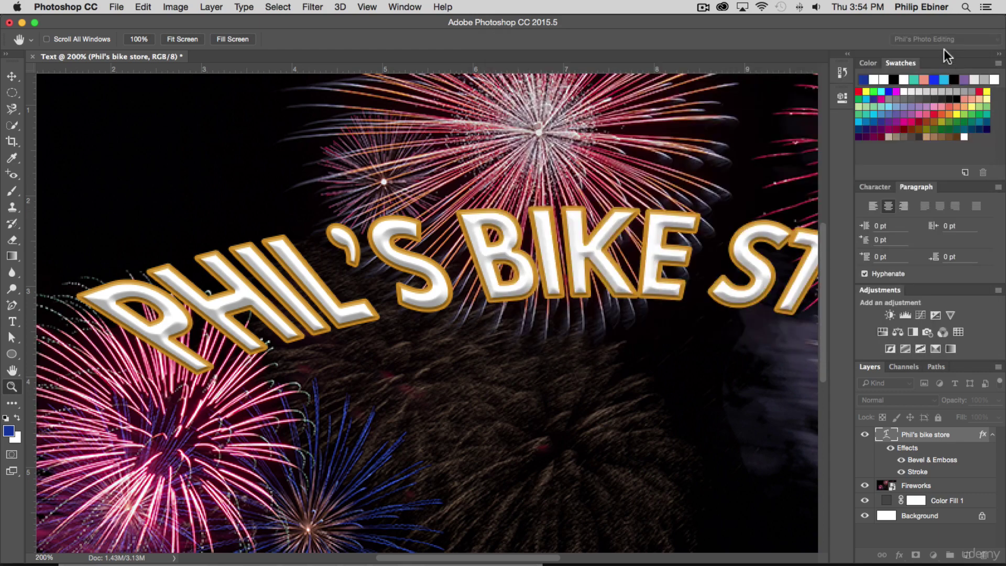
pyautogui.click(864, 486)
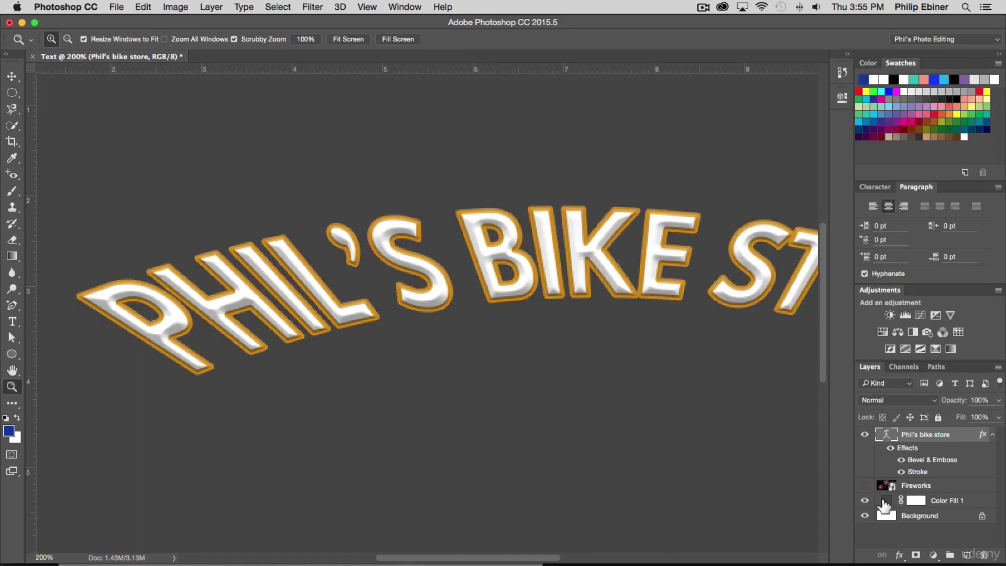
pyautogui.click(864, 500)
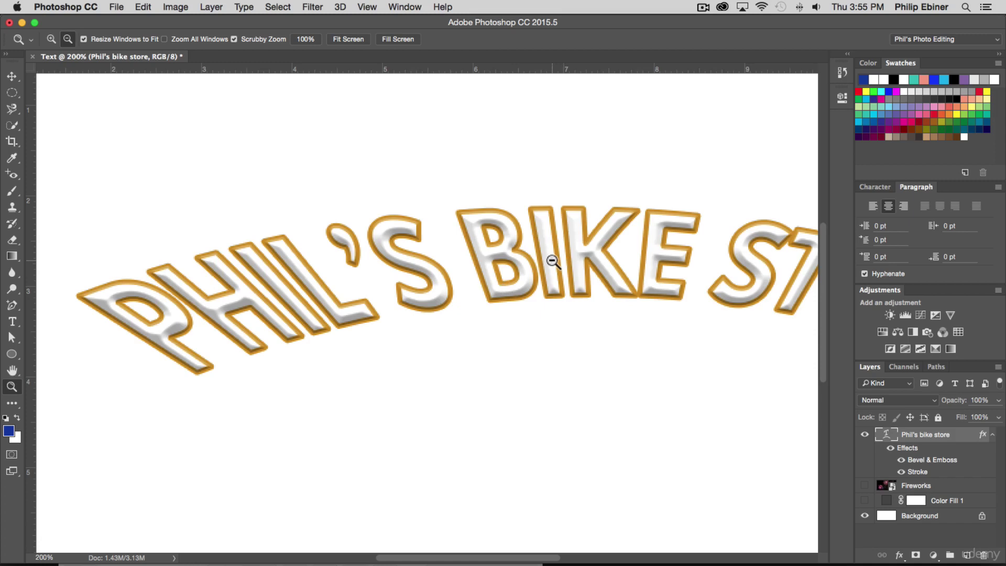
pyautogui.keyDown('alt'); pyautogui.click(563, 259); pyautogui.keyUp('alt')
pyautogui.press('v')
pyautogui.click(776, 285)
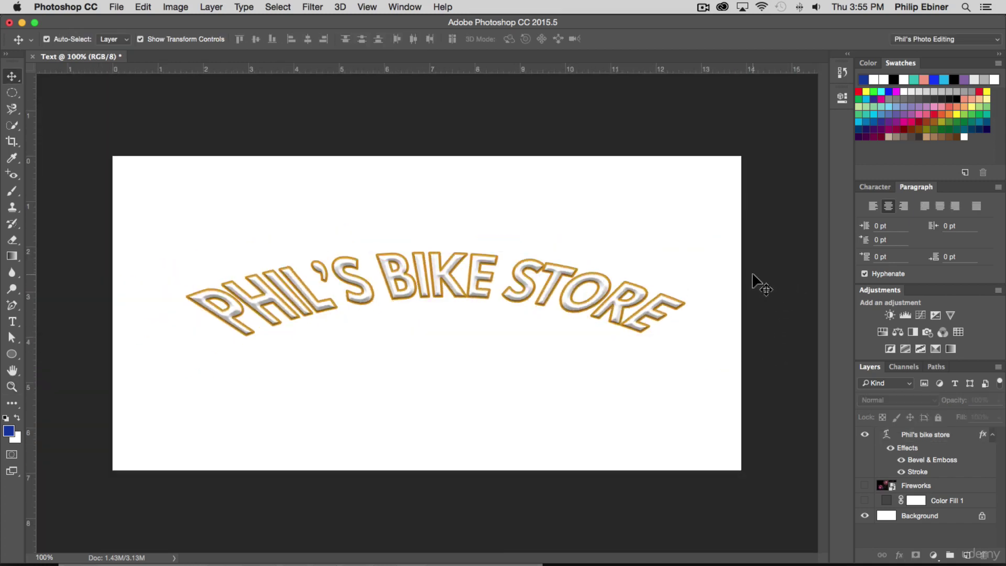
# Add a Drop Shadow to the text layer with distance 10 px, spread 9% and size 7 px
pyautogui.doubleClick(958, 435)
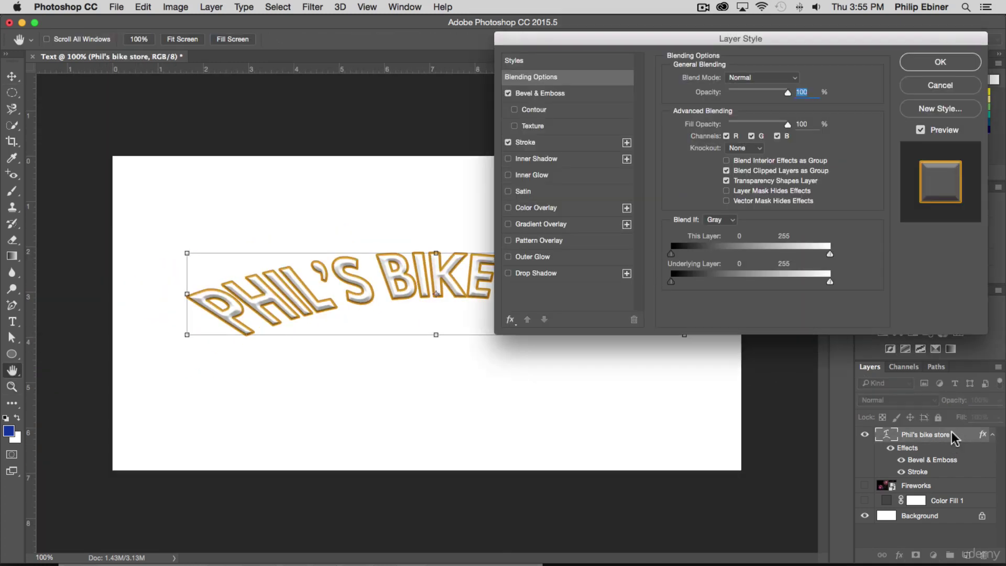
pyautogui.click(523, 273)
pyautogui.moveTo(661, 39); pyautogui.dragTo(683, 12)
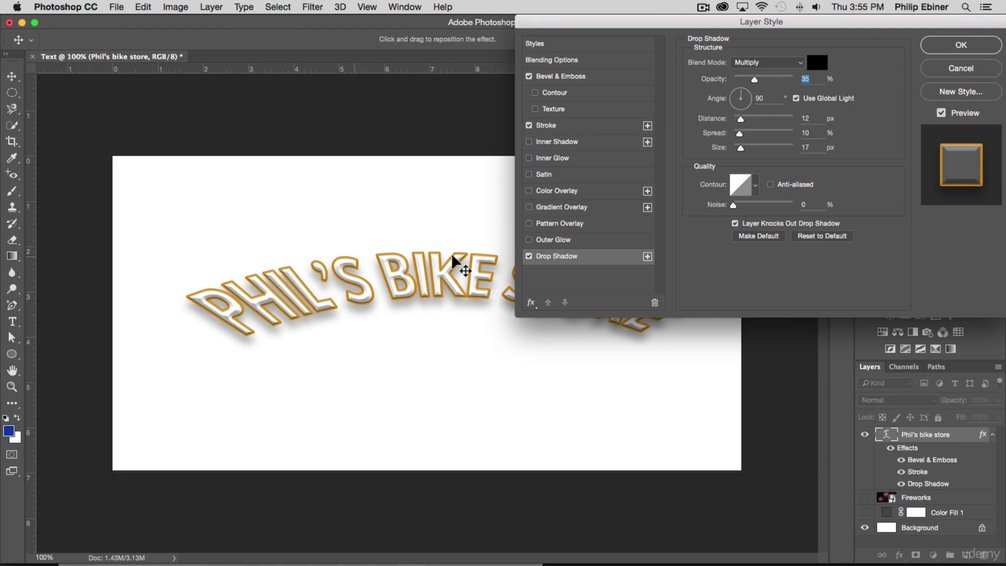
pyautogui.moveTo(744, 115)
pyautogui.mouseDown()
pyautogui.moveTo(734, 117)
pyautogui.moveTo(783, 120)
pyautogui.moveTo(739, 120)
pyautogui.mouseUp()
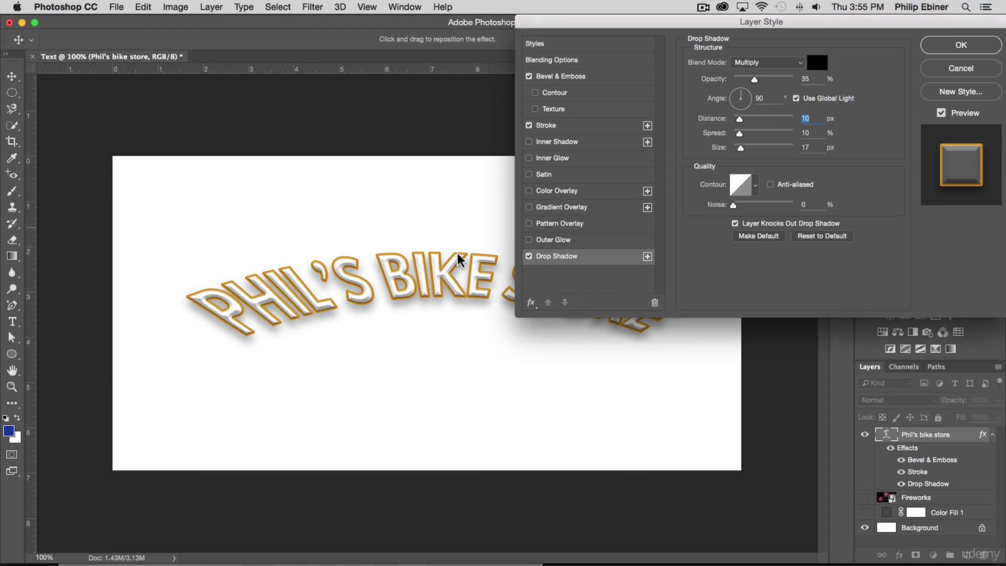
pyautogui.moveTo(738, 134)
pyautogui.mouseDown()
pyautogui.moveTo(775, 135)
pyautogui.moveTo(739, 136)
pyautogui.moveTo(753, 152)
pyautogui.moveTo(734, 152)
pyautogui.moveTo(756, 151)
pyautogui.moveTo(740, 154)
pyautogui.moveTo(739, 137)
pyautogui.mouseUp()
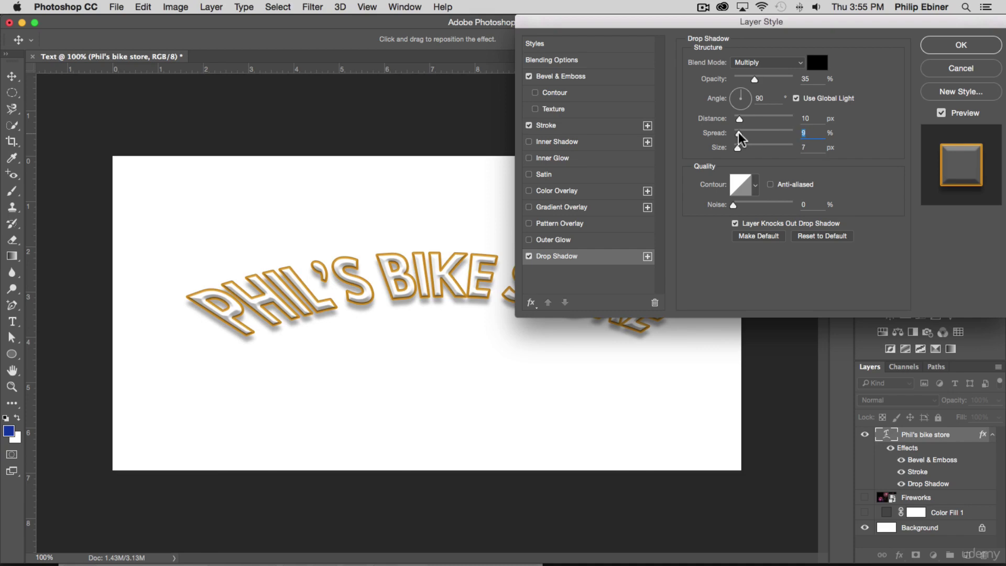
pyautogui.click(739, 118)
# Set the drop shadow's angle to 142° and its opacity to 54%, and apply the layer style
pyautogui.moveTo(743, 93); pyautogui.dragTo(734, 97)
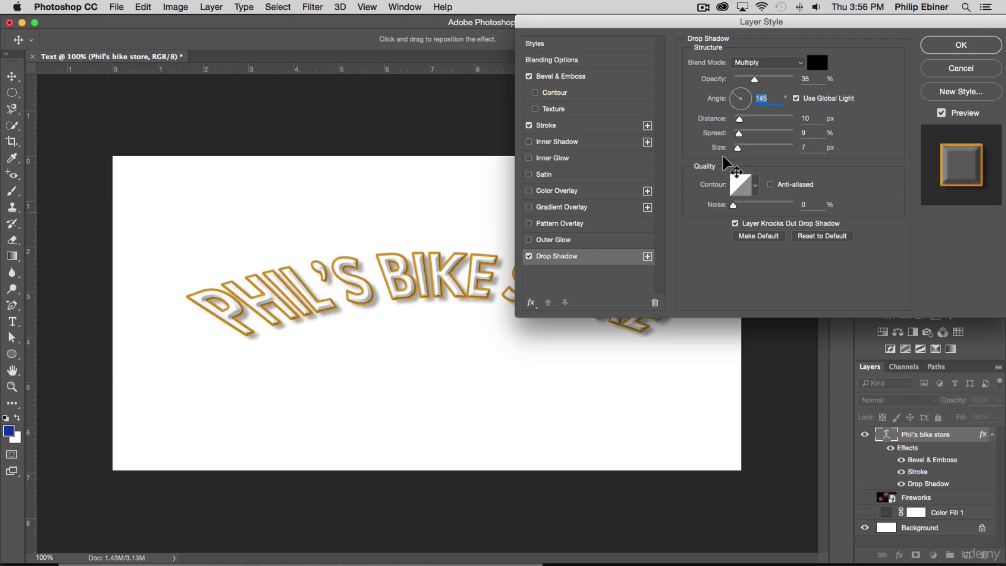
pyautogui.click(747, 105)
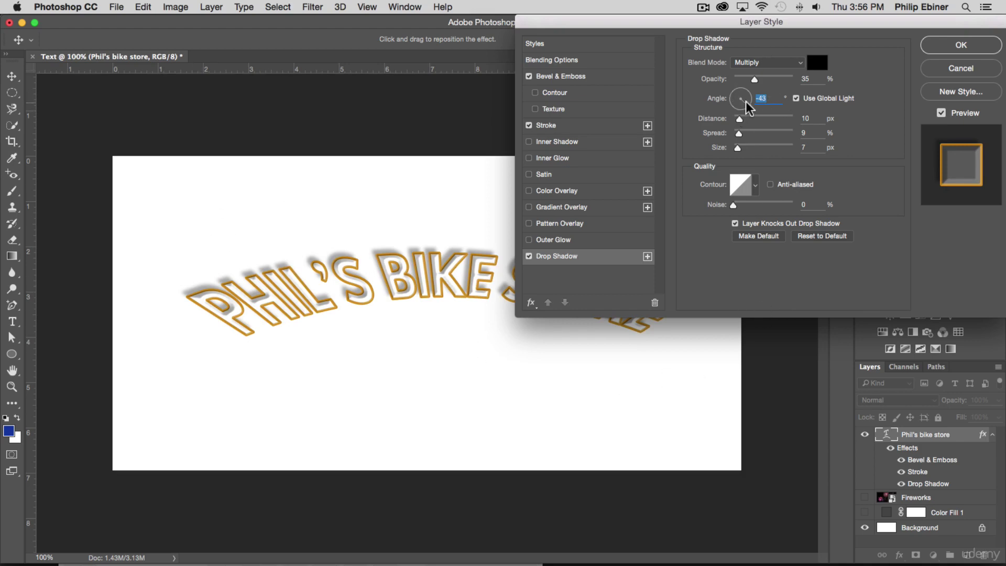
pyautogui.click(732, 93)
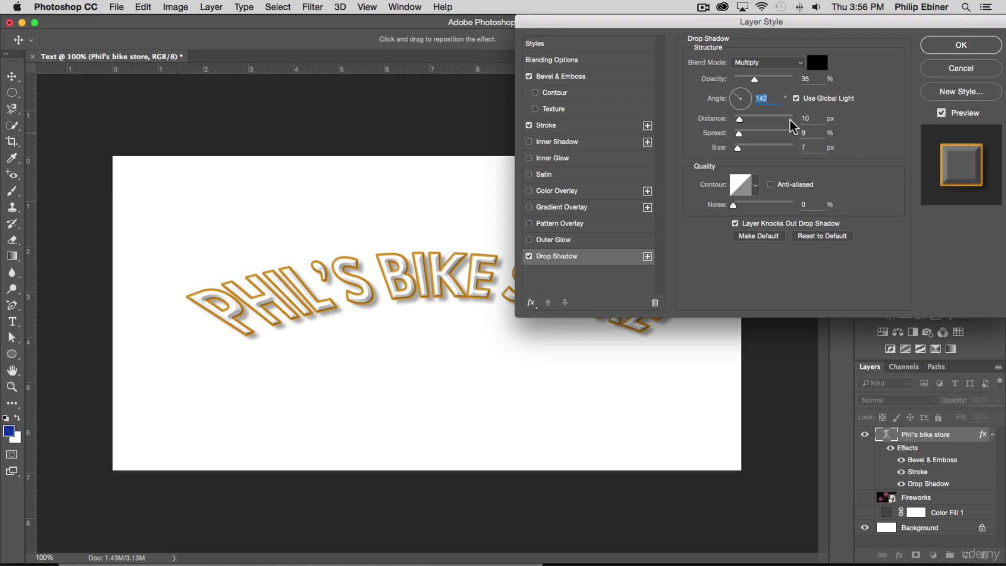
pyautogui.moveTo(752, 76); pyautogui.dragTo(831, 81)
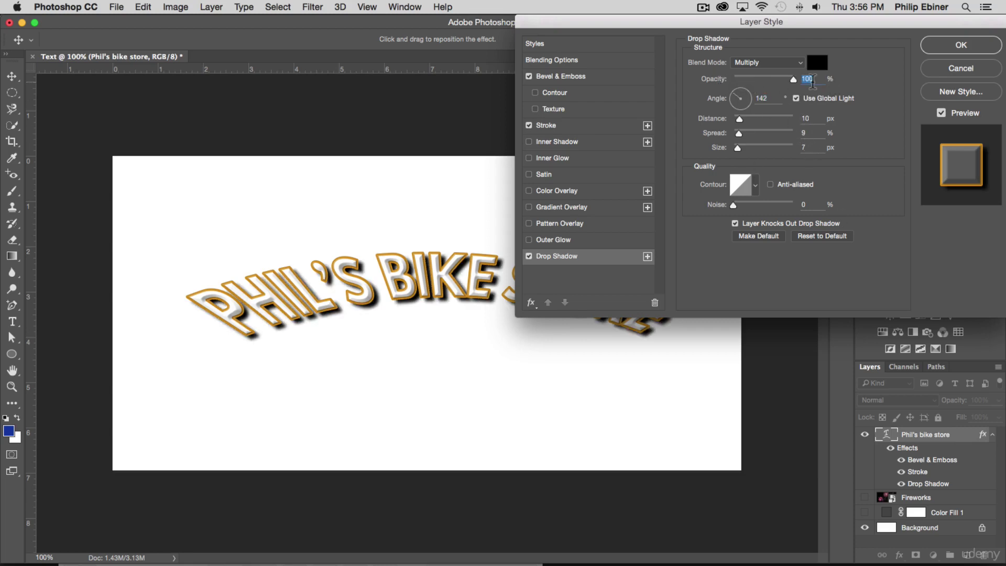
pyautogui.moveTo(755, 81); pyautogui.dragTo(767, 82)
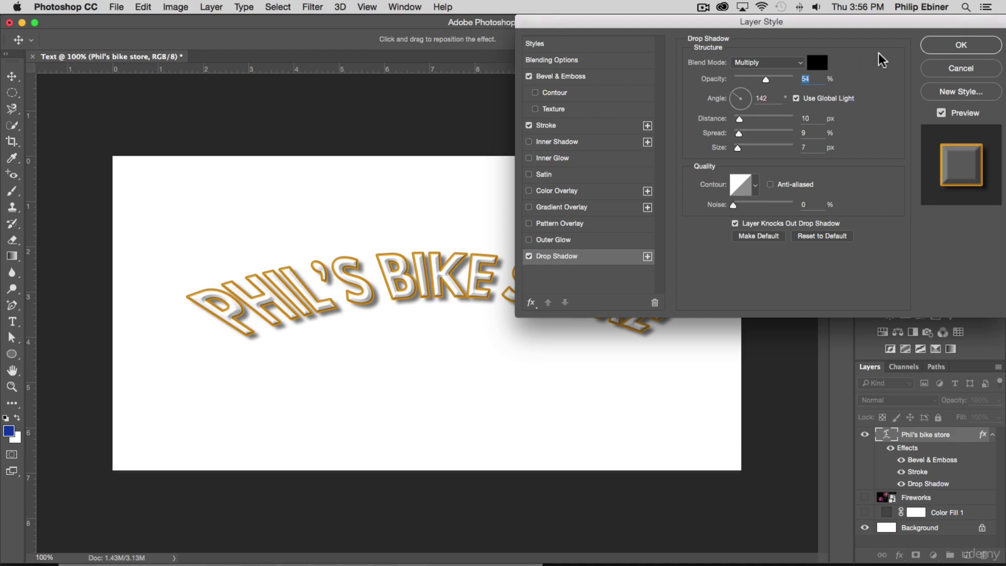
pyautogui.click(989, 50)
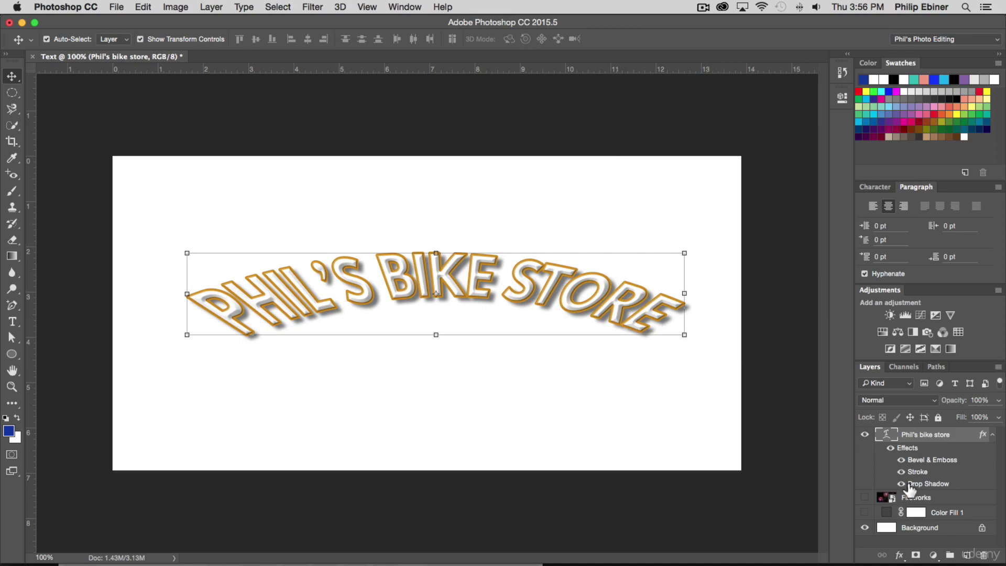
# Compare the title with and without its Drop Shadow effect by toggling the effect's visibility
pyautogui.click(901, 483)
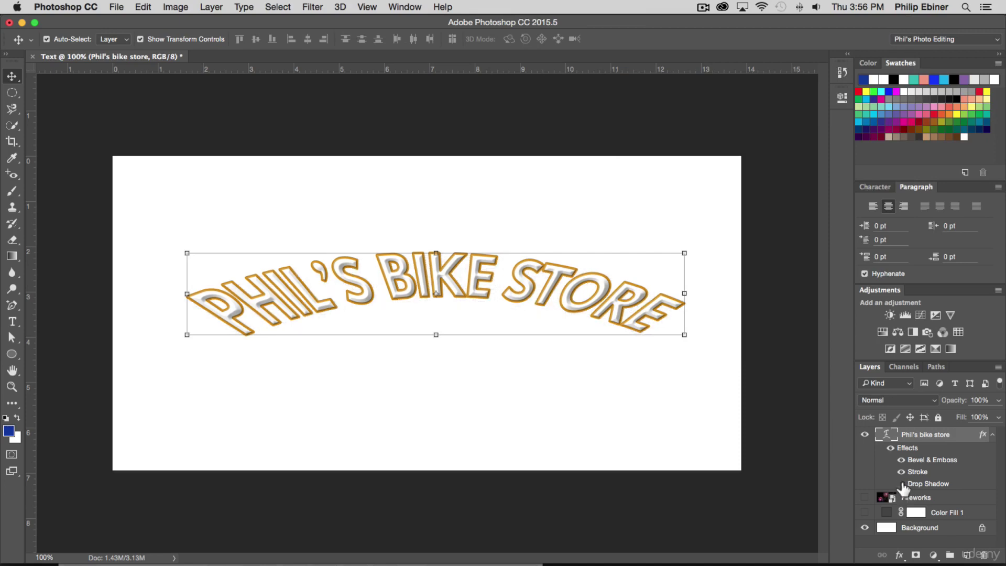
pyautogui.click(901, 484)
pyautogui.click(900, 483)
pyautogui.click(901, 484)
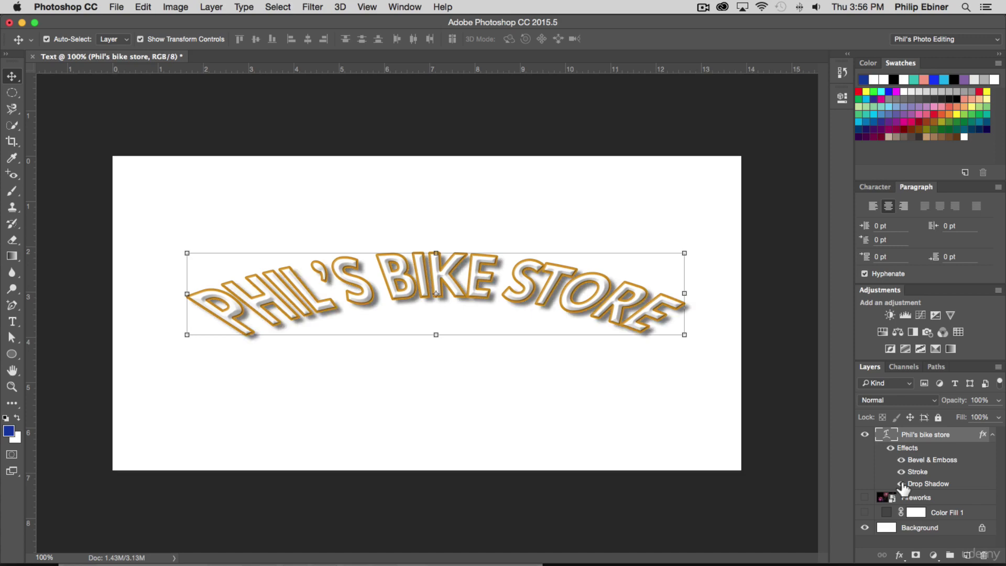
# Try clearing the layer style from the bike store title, and undo it
pyautogui.rightClick(920, 445)
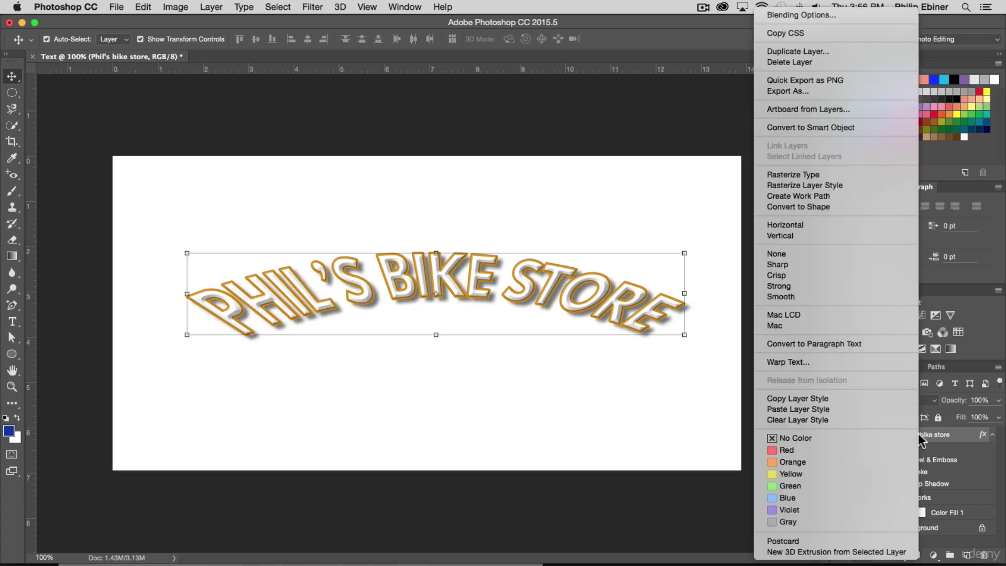
pyautogui.click(835, 419)
pyautogui.press('super+z')
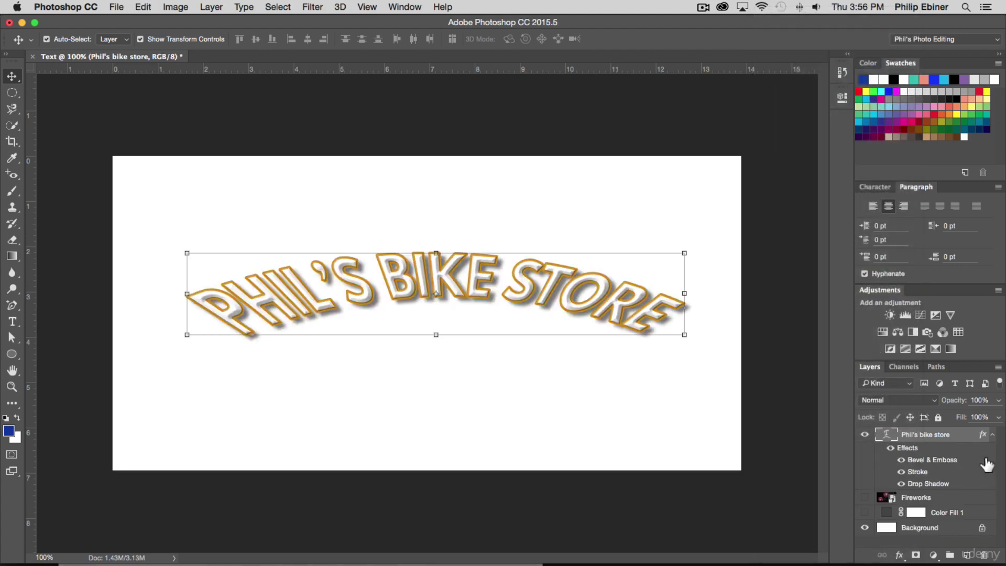
# Add a separate text line reading "Grand opening" beneath the warped bike store title
pyautogui.click(296, 464)
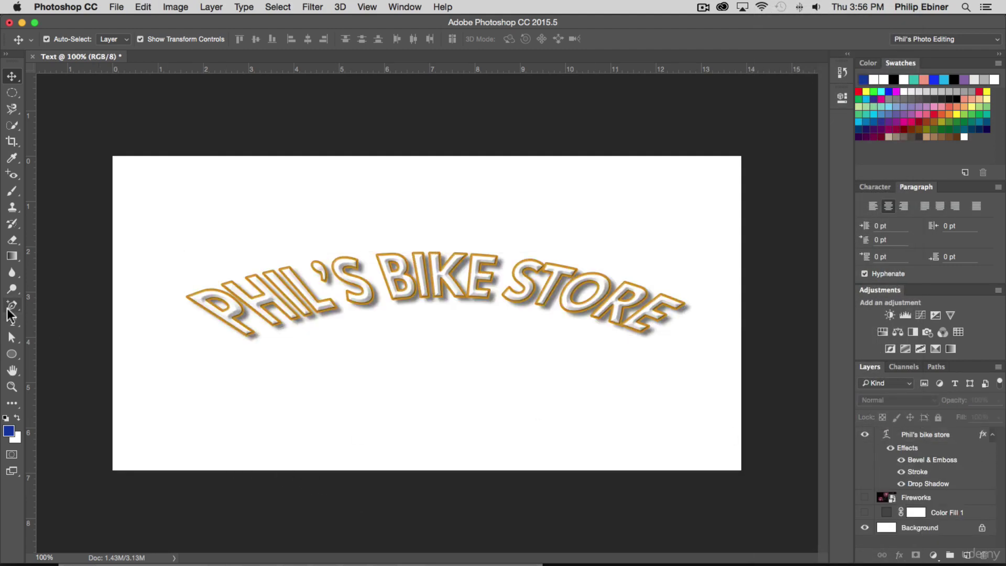
pyautogui.click(13, 321)
pyautogui.click(401, 379)
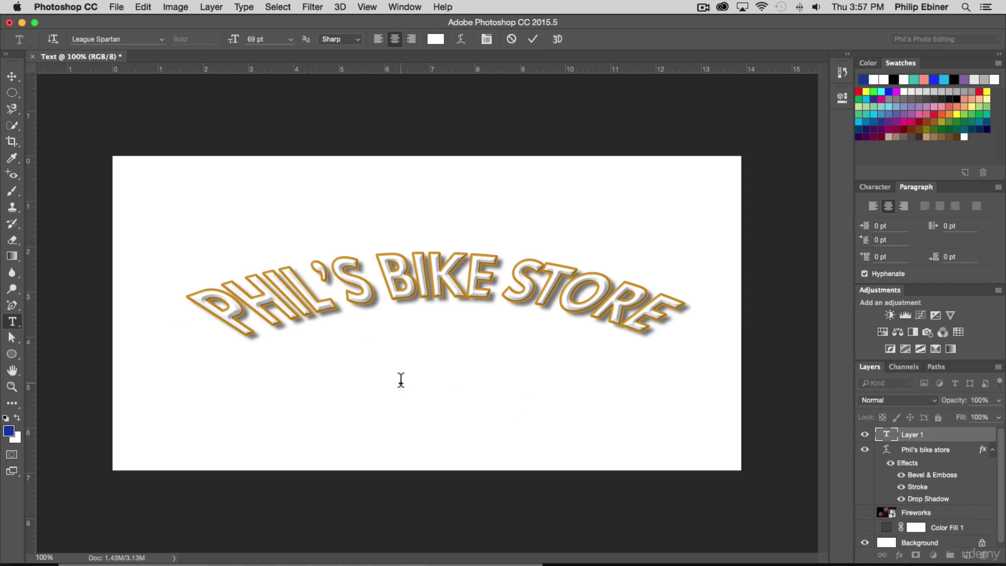
pyautogui.write('Established 1989')
pyautogui.click(414, 363)
pyautogui.press('super+a')
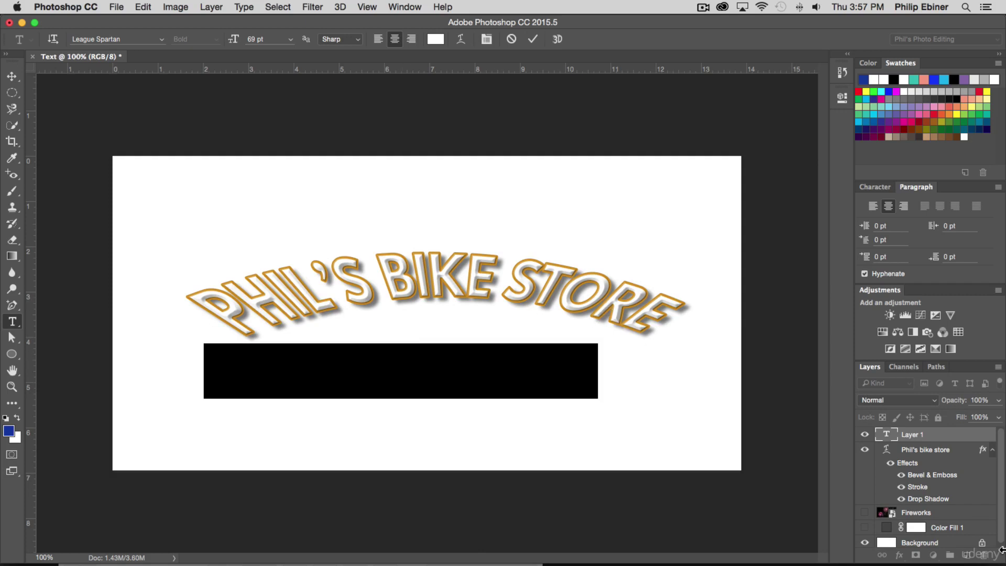
pyautogui.click(938, 463)
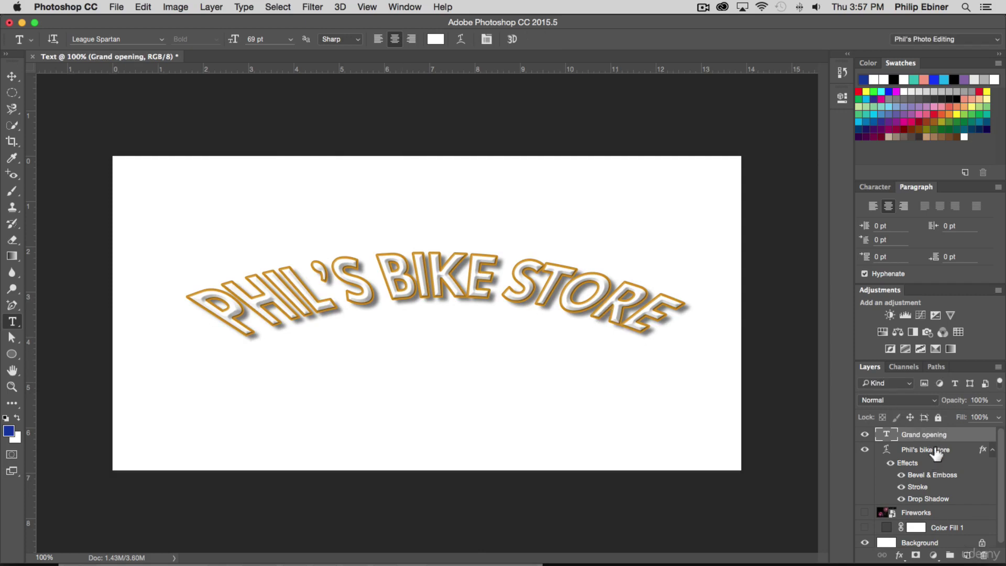
# Copy the layer style from the bike store title and paste it onto the Grand opening text layer
pyautogui.click(926, 451)
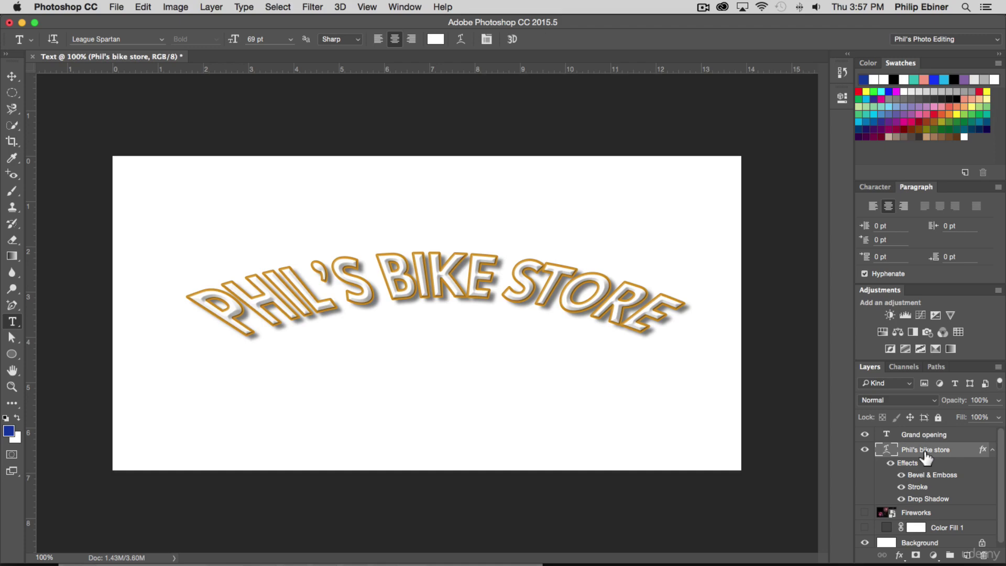
pyautogui.rightClick(924, 452)
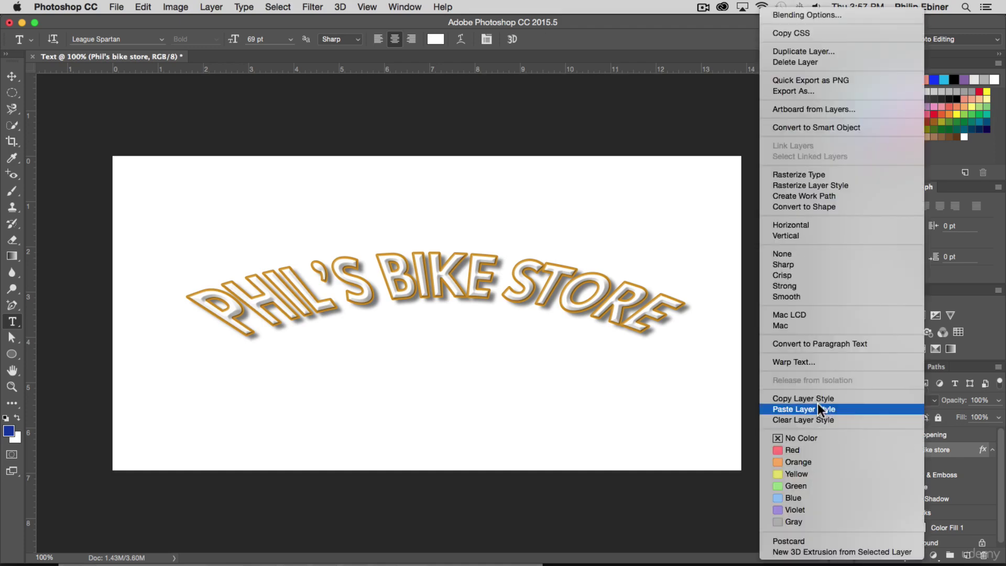
pyautogui.click(804, 399)
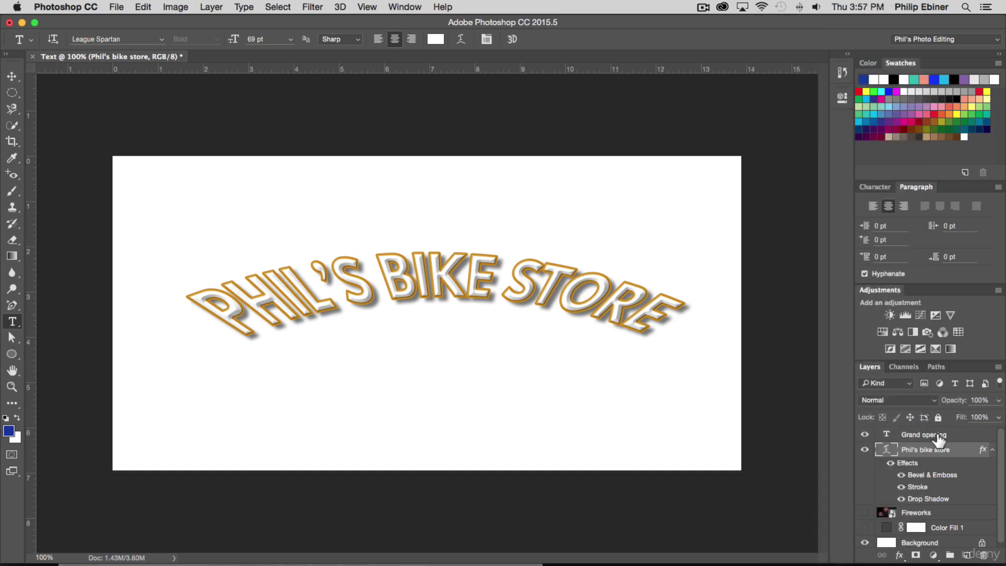
pyautogui.click(936, 436)
pyautogui.rightClick(927, 432)
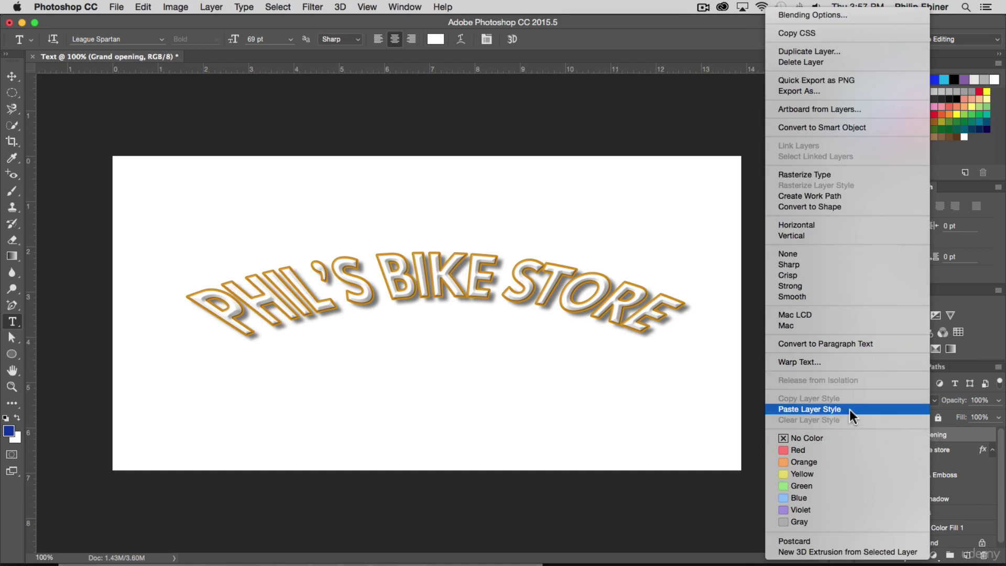
pyautogui.click(831, 409)
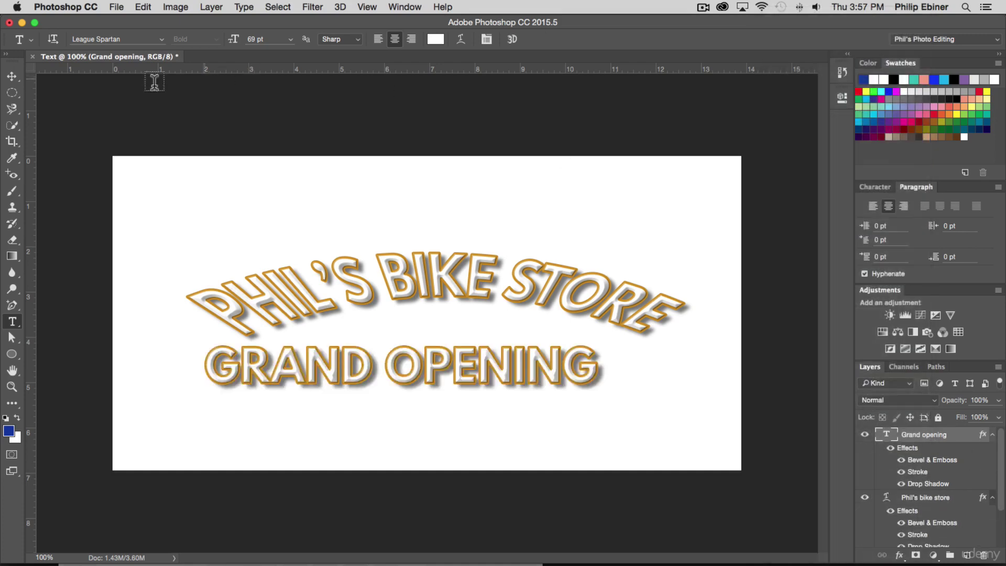
# Centre the Grand opening text under the title and warp it with a horizontal Arc of about +17% bend
pyautogui.click(12, 77)
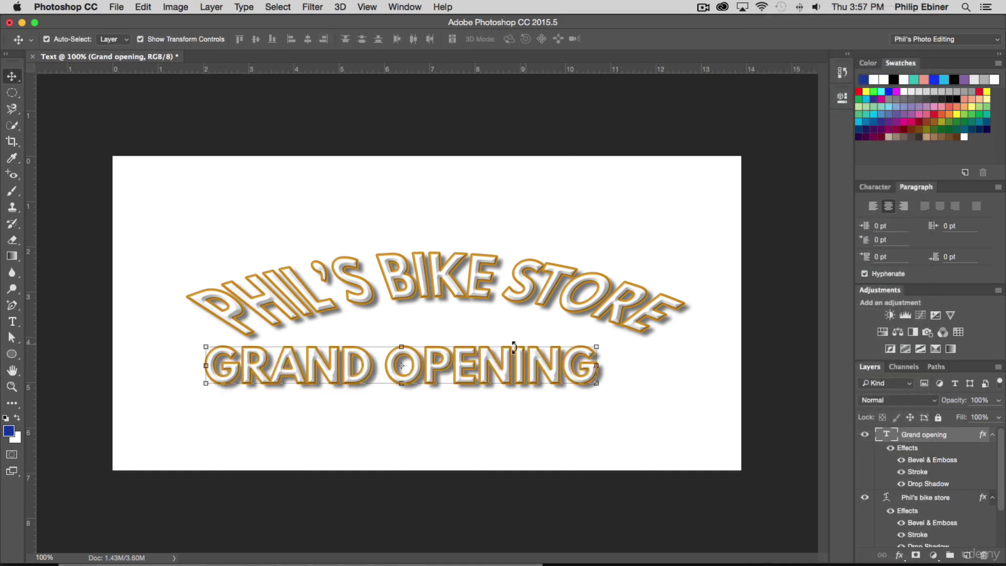
pyautogui.moveTo(472, 369); pyautogui.dragTo(516, 370)
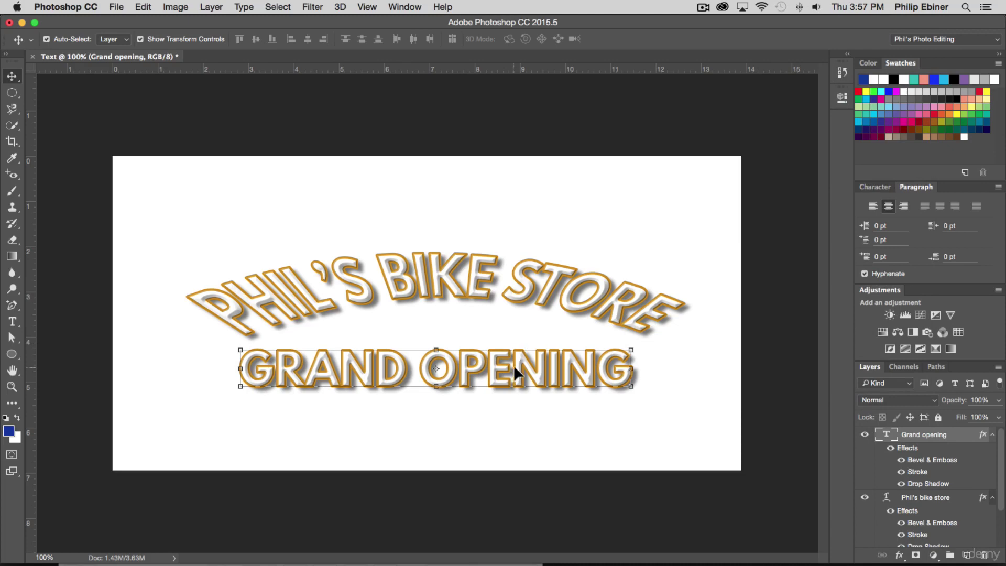
pyautogui.press('t')
pyautogui.click(303, 369)
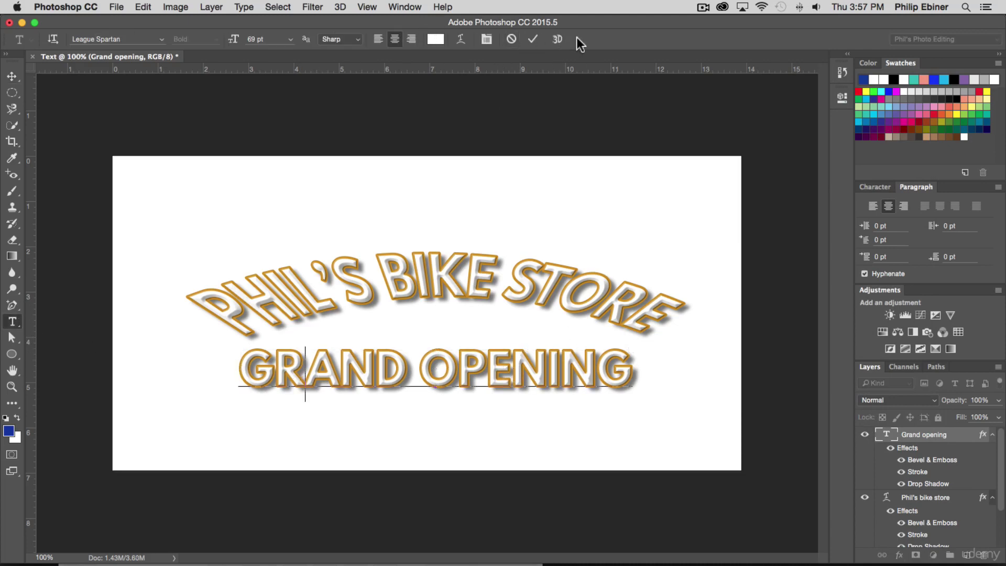
pyautogui.click(461, 40)
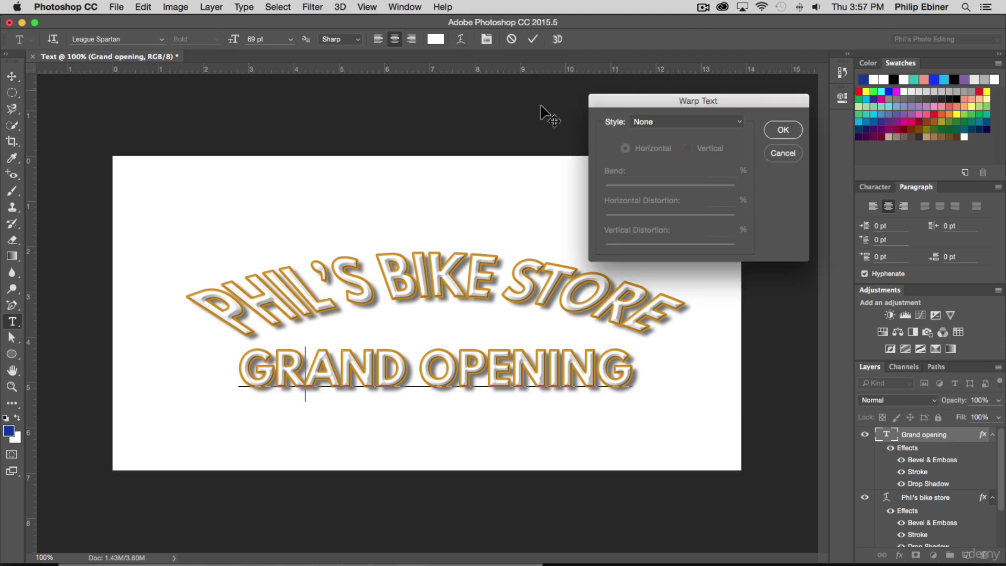
pyautogui.click(689, 121)
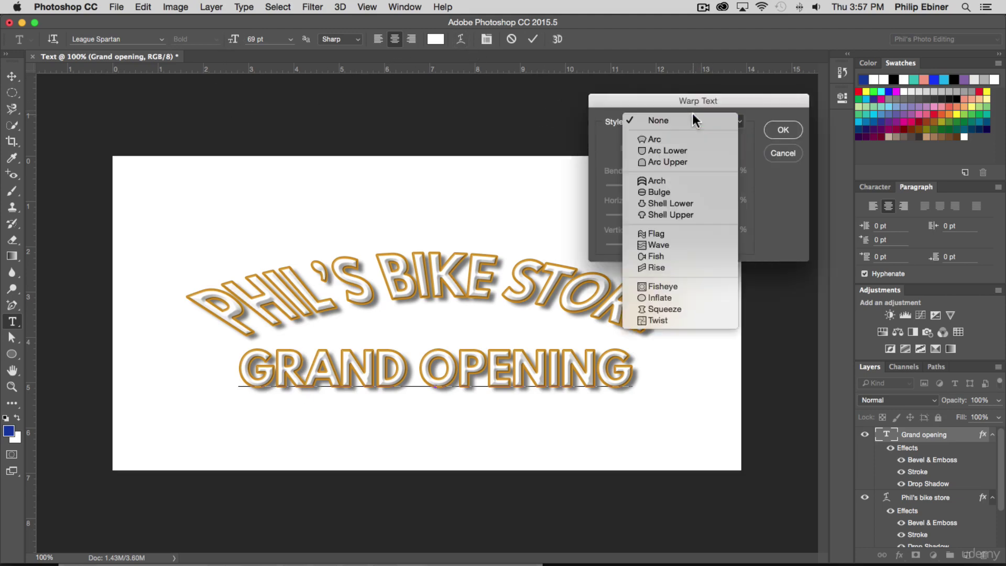
pyautogui.click(659, 135)
pyautogui.moveTo(700, 185); pyautogui.dragTo(681, 186)
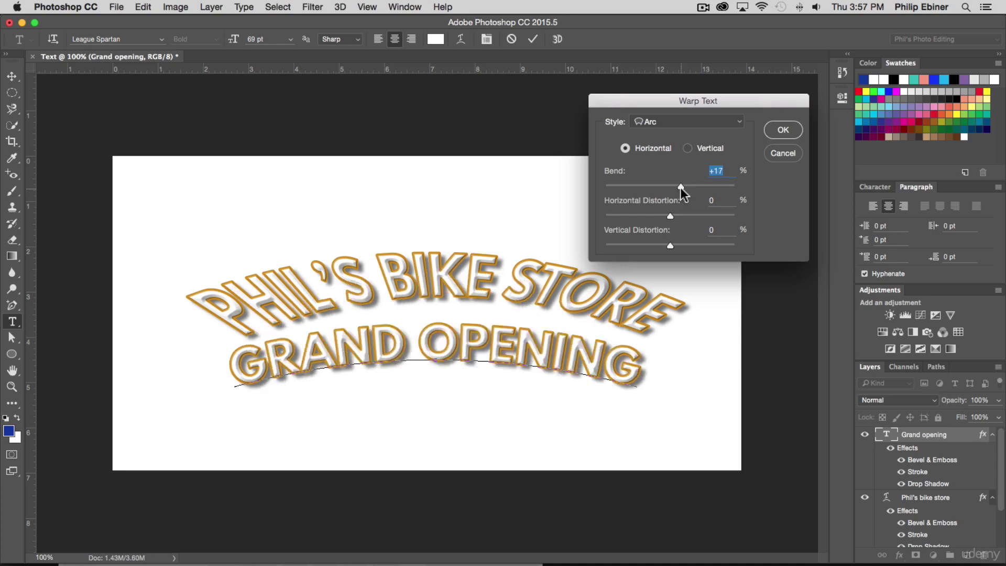
pyautogui.click(782, 130)
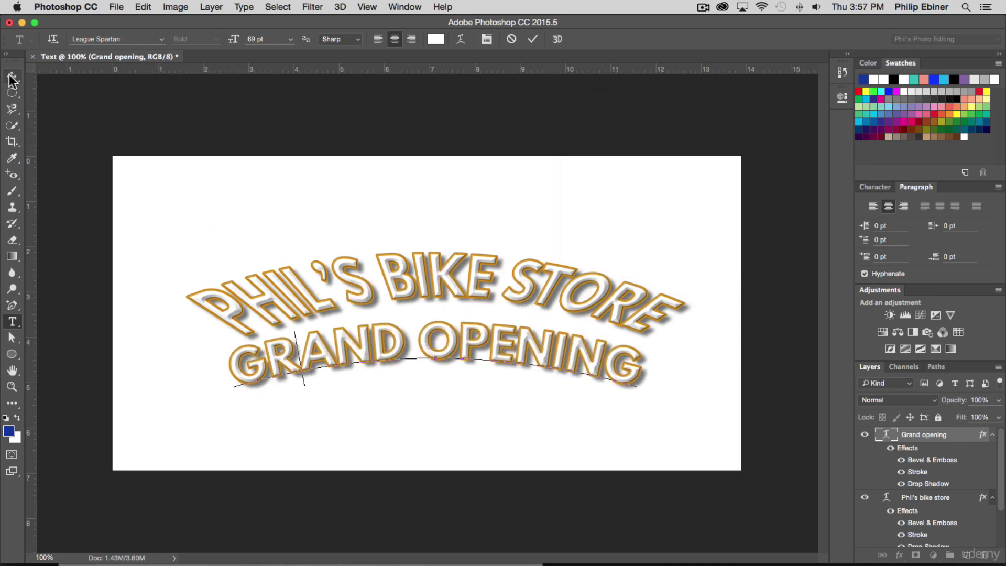
# Set the font size of the whole Grand opening text to 53 pt
pyautogui.press('super+a')
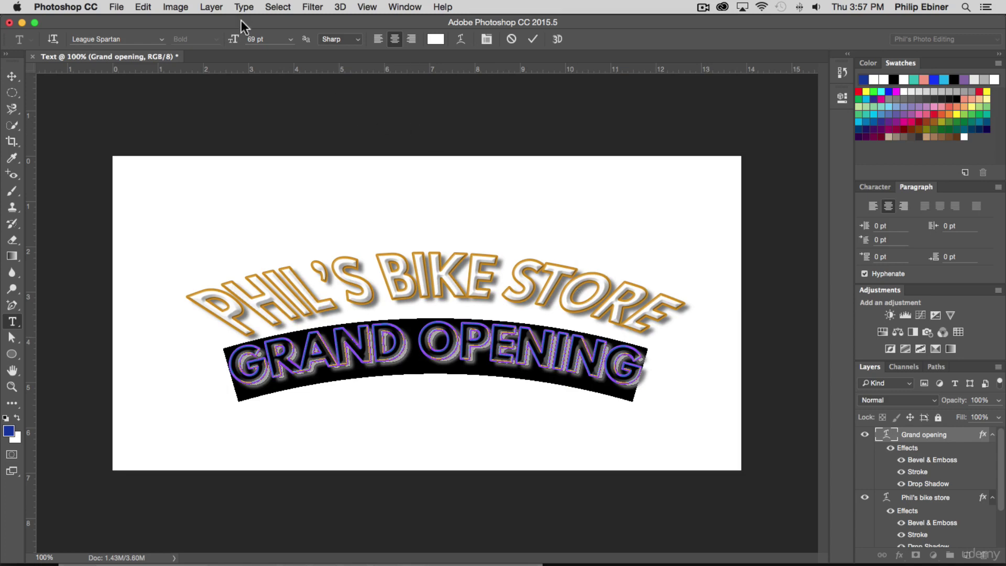
pyautogui.moveTo(229, 40); pyautogui.dragTo(222, 40)
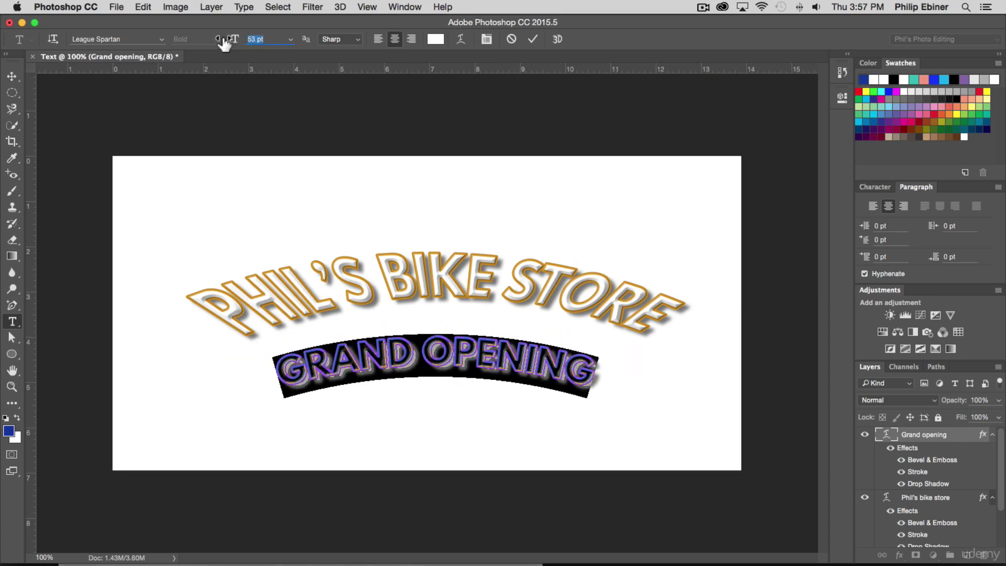
pyautogui.click(14, 75)
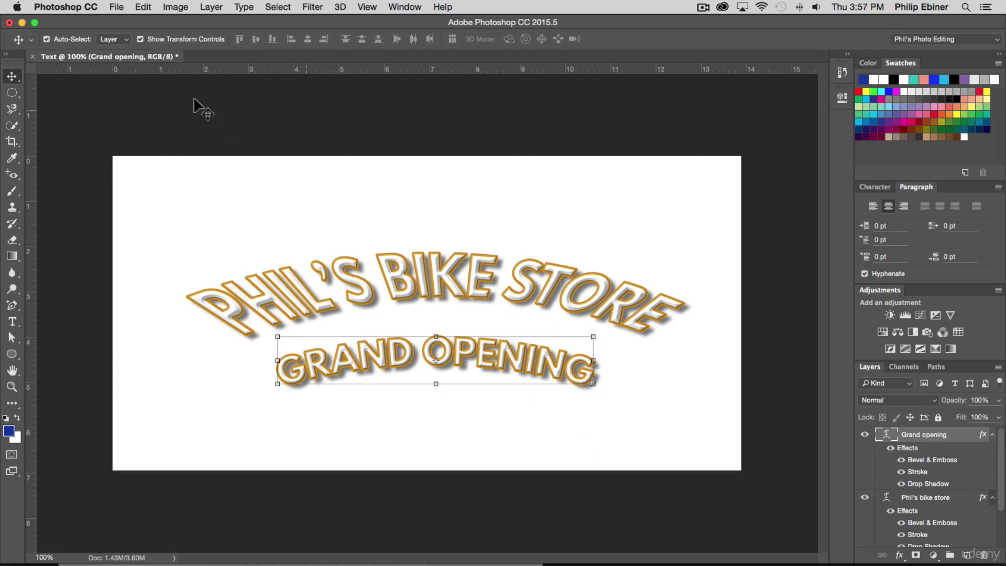
# Scale the Grand opening text down further and move it up, centred close beneath the arched title
pyautogui.moveTo(597, 335); pyautogui.dragTo(560, 335)
pyautogui.press('super+z')
pyautogui.moveTo(520, 368); pyautogui.dragTo(511, 354)
pyautogui.press('Return')
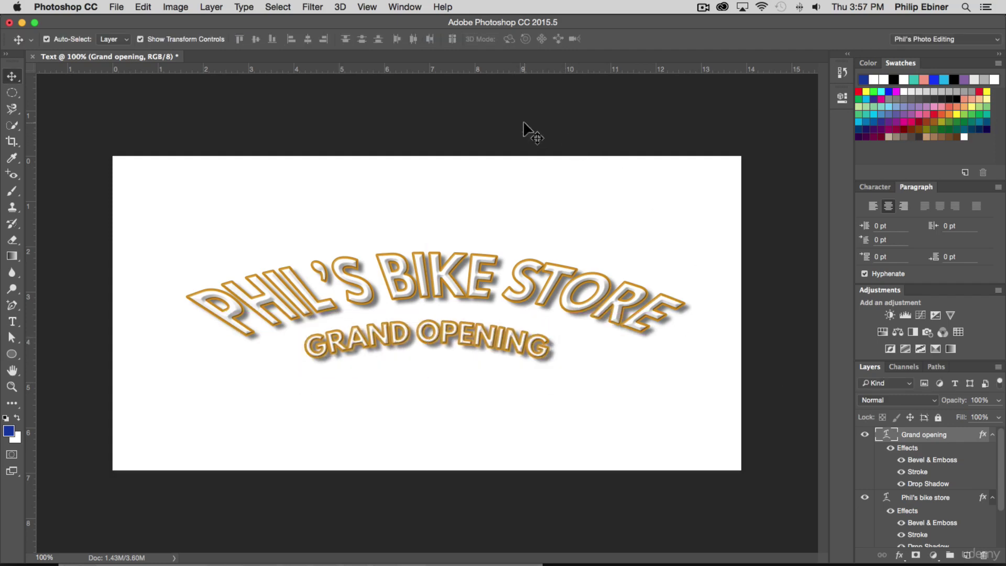
pyautogui.click(523, 128)
# Reduce the Stroke effect's size on the Grand opening text and apply the layer style
pyautogui.click(482, 341)
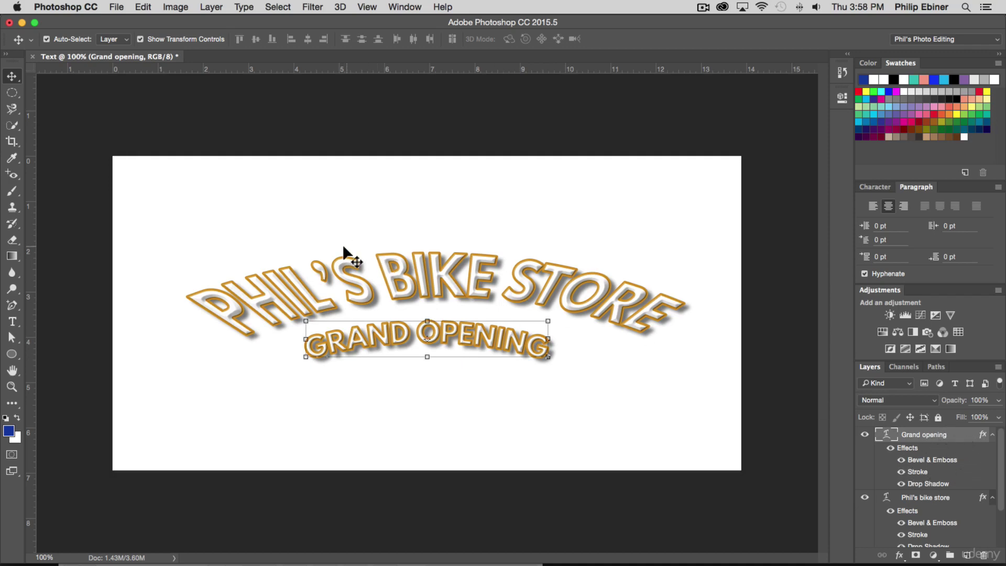
pyautogui.doubleClick(973, 440)
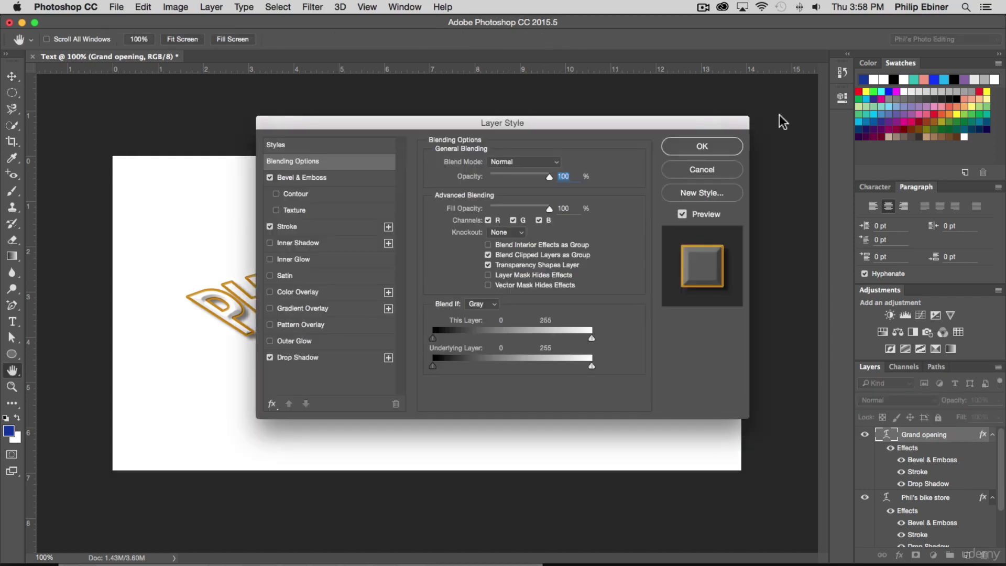
pyautogui.moveTo(546, 128); pyautogui.dragTo(833, 45)
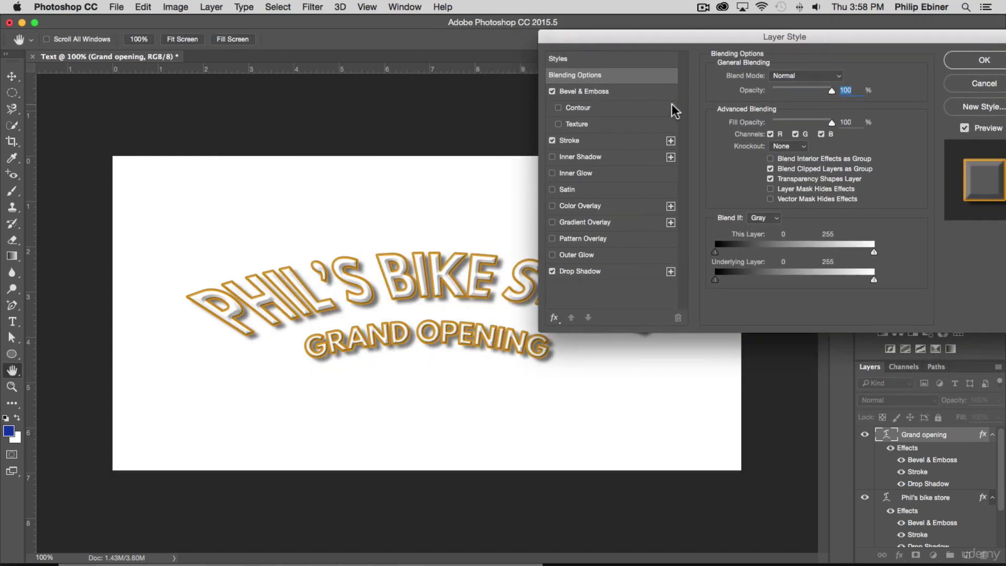
pyautogui.click(591, 141)
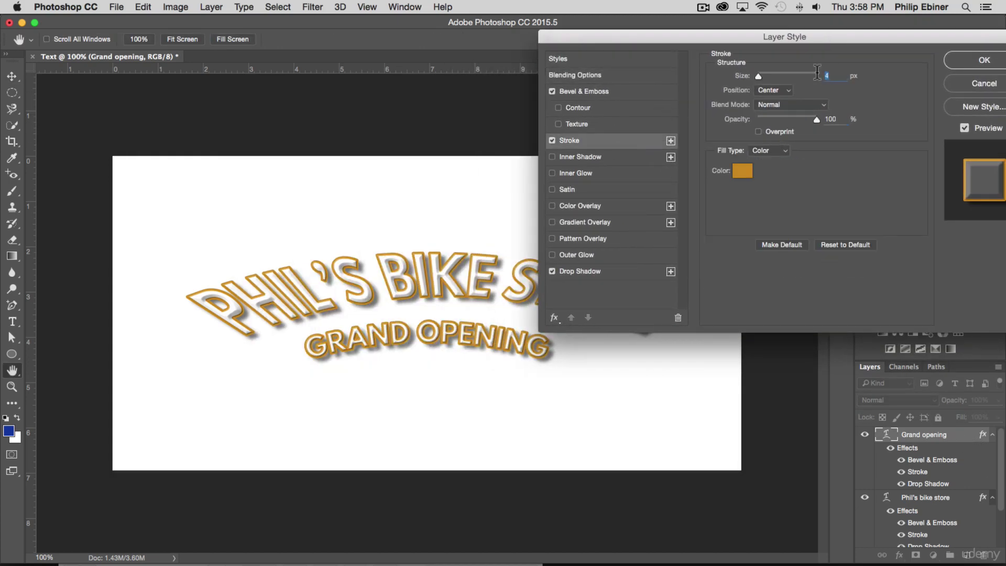
pyautogui.press('Return')
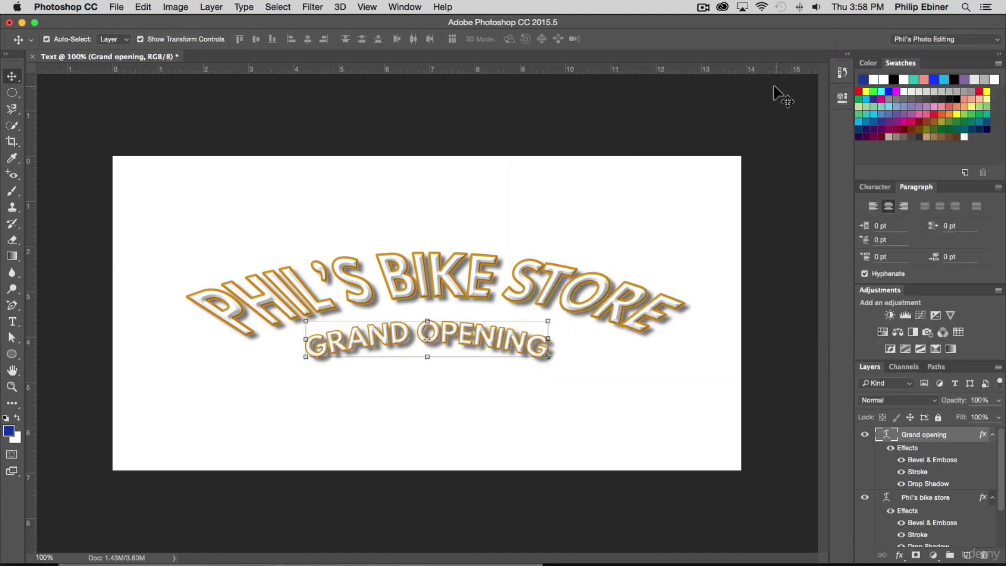
# Set the Grand opening text's Drop Shadow to distance 5 px and spread 7%, apply it, and deselect the layer
pyautogui.doubleClick(959, 438)
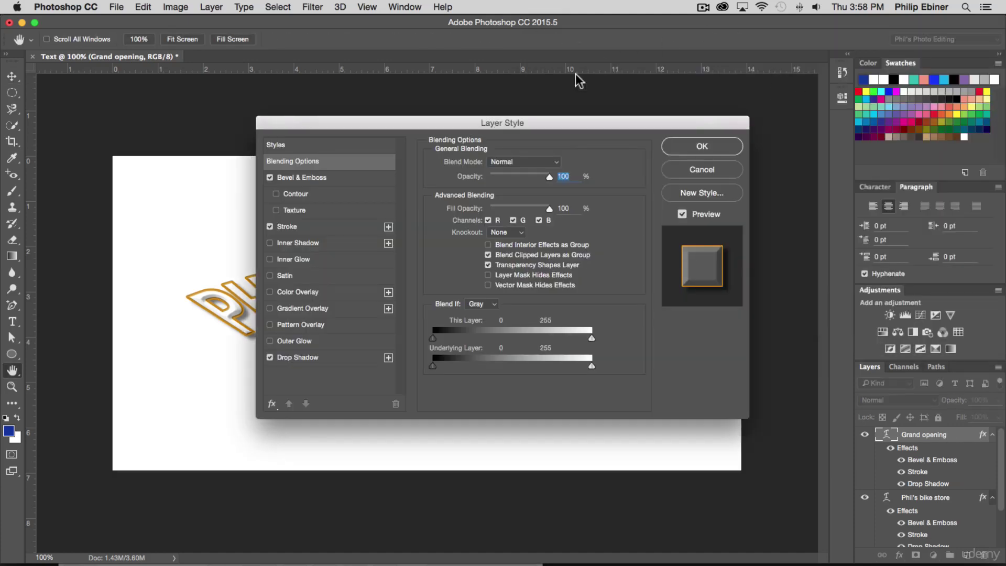
pyautogui.moveTo(530, 119); pyautogui.dragTo(798, 6)
pyautogui.click(596, 258)
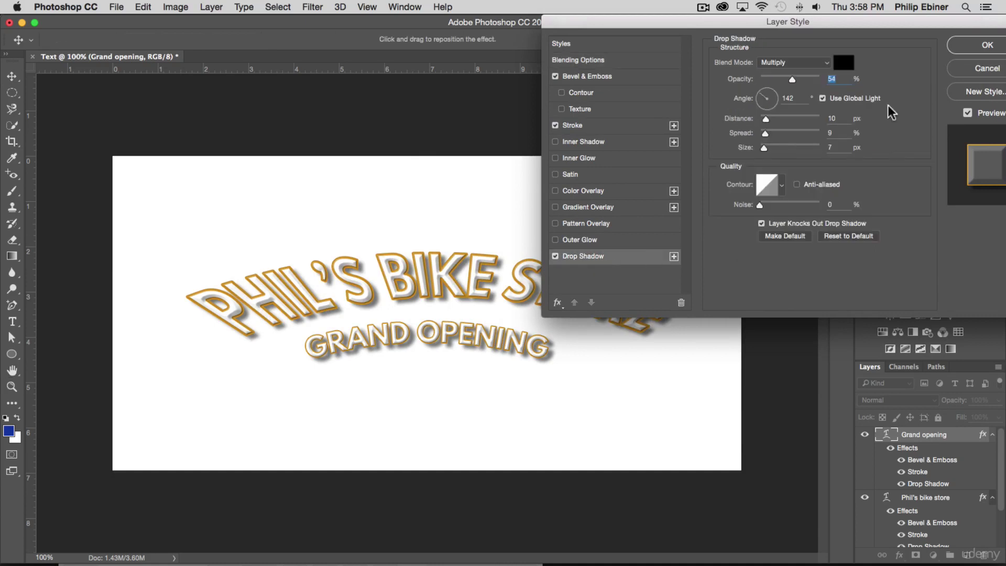
pyautogui.doubleClick(832, 119)
pyautogui.write('5')
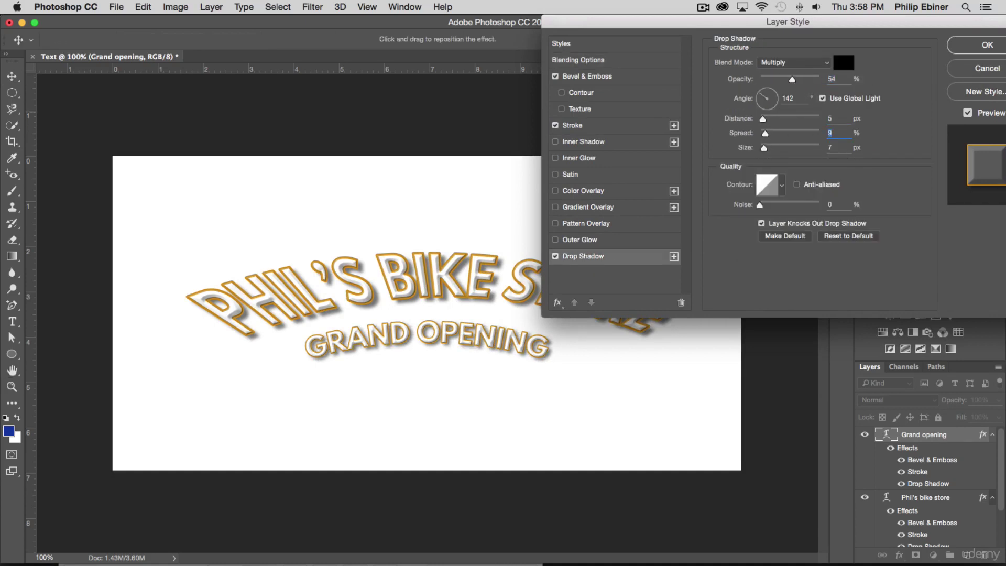
pyautogui.write('7')
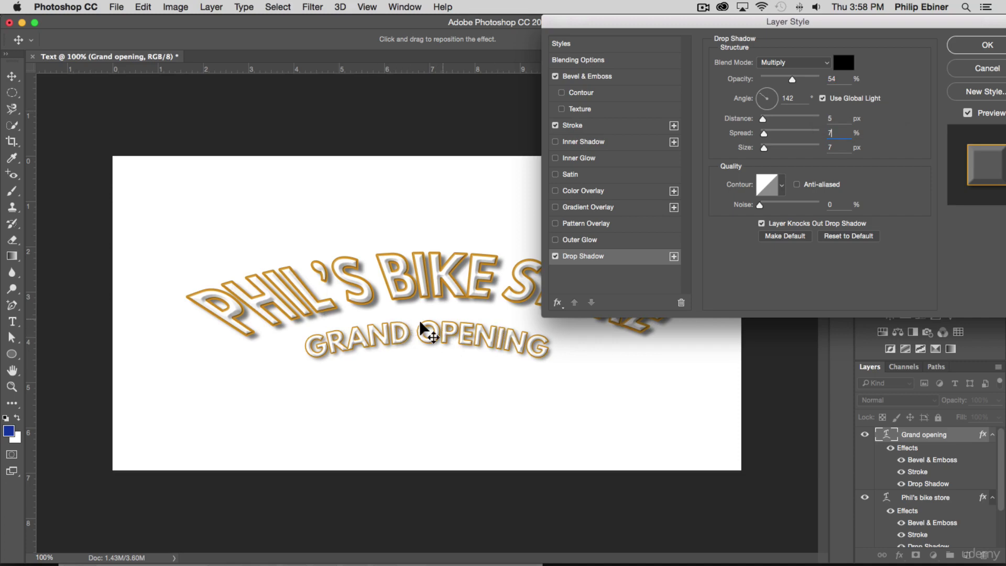
pyautogui.click(987, 45)
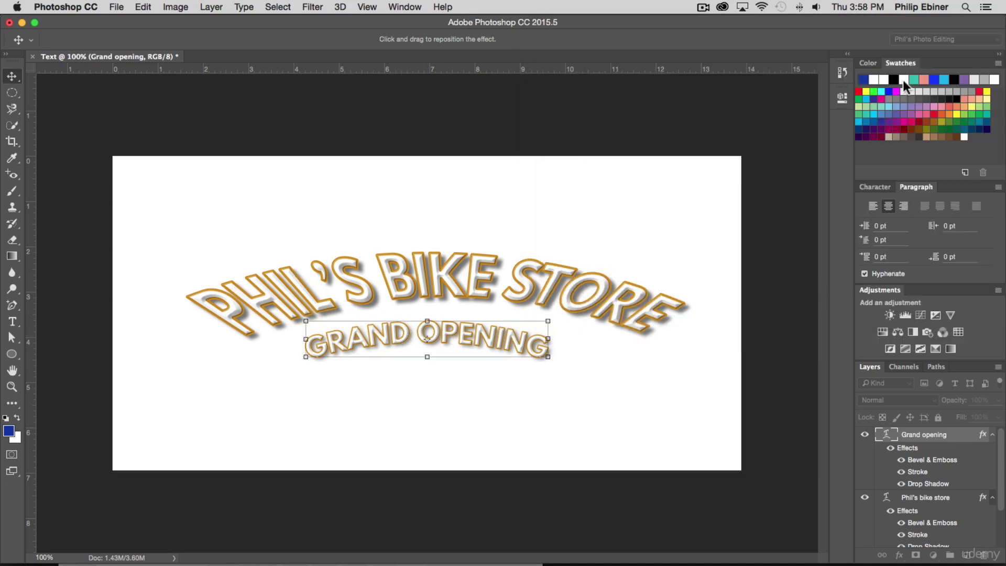
pyautogui.click(595, 119)
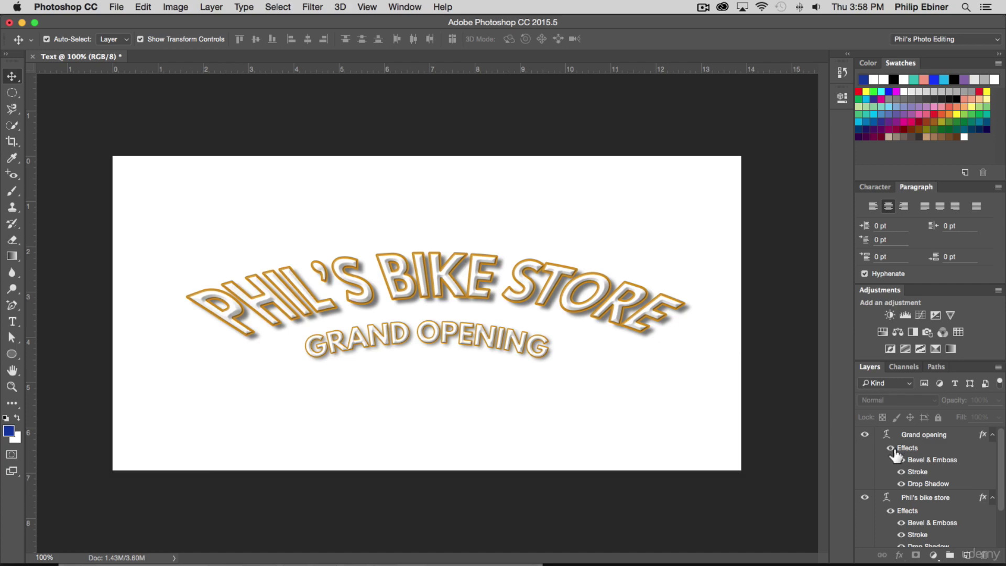
# Place Bike Graphic.png from the Stock Photos folder at about 52% scale, centred along the canvas's lower edge
pyautogui.scroll(-3, 936, 465)
pyautogui.scroll(3, 936, 465)
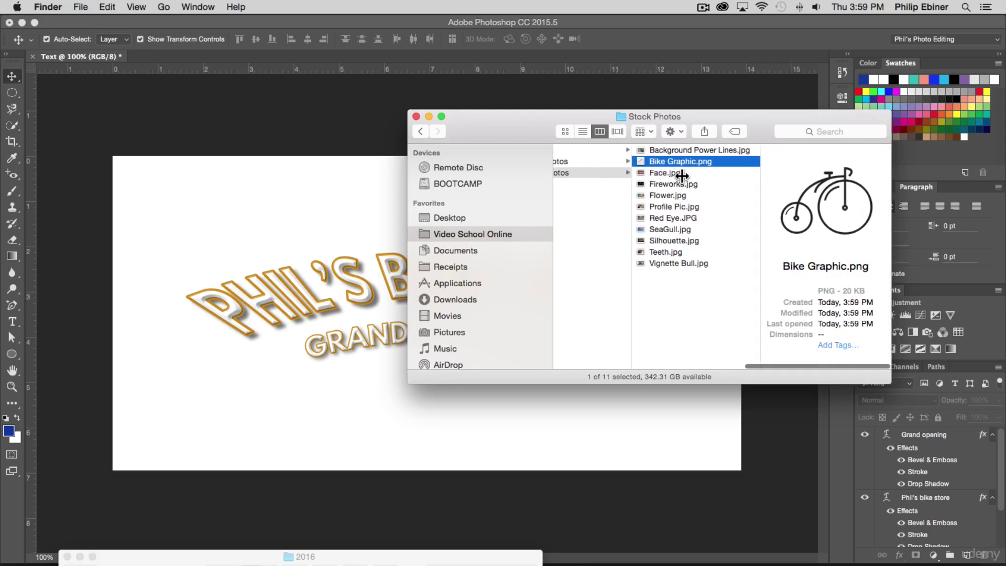
pyautogui.moveTo(672, 160); pyautogui.dragTo(418, 369)
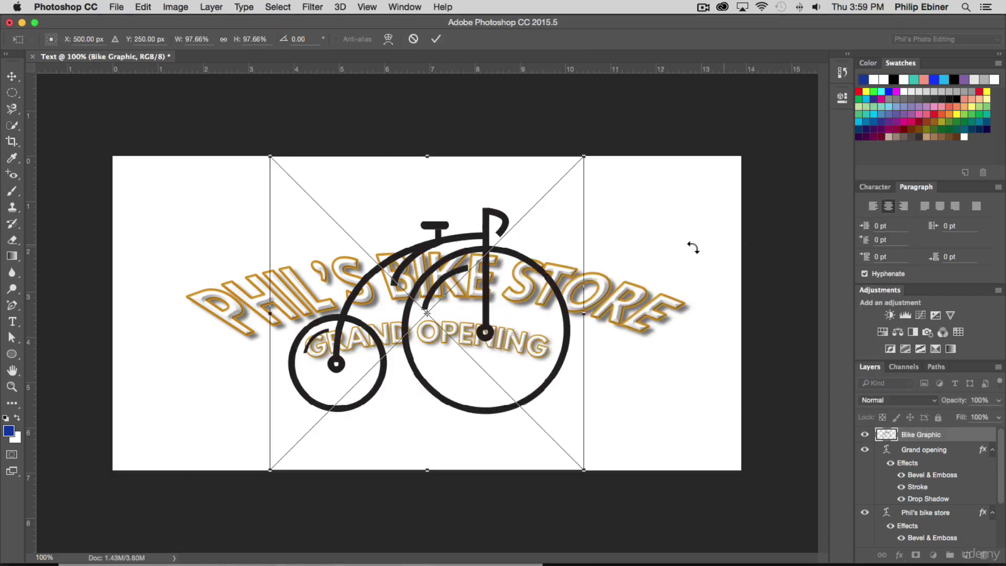
pyautogui.moveTo(584, 156); pyautogui.dragTo(493, 206)
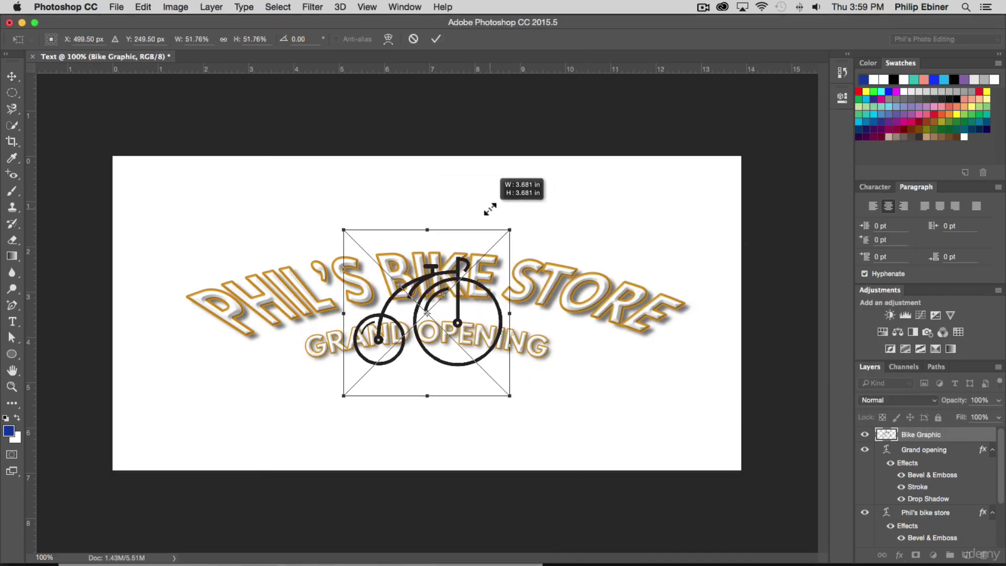
pyautogui.moveTo(474, 288); pyautogui.dragTo(471, 383)
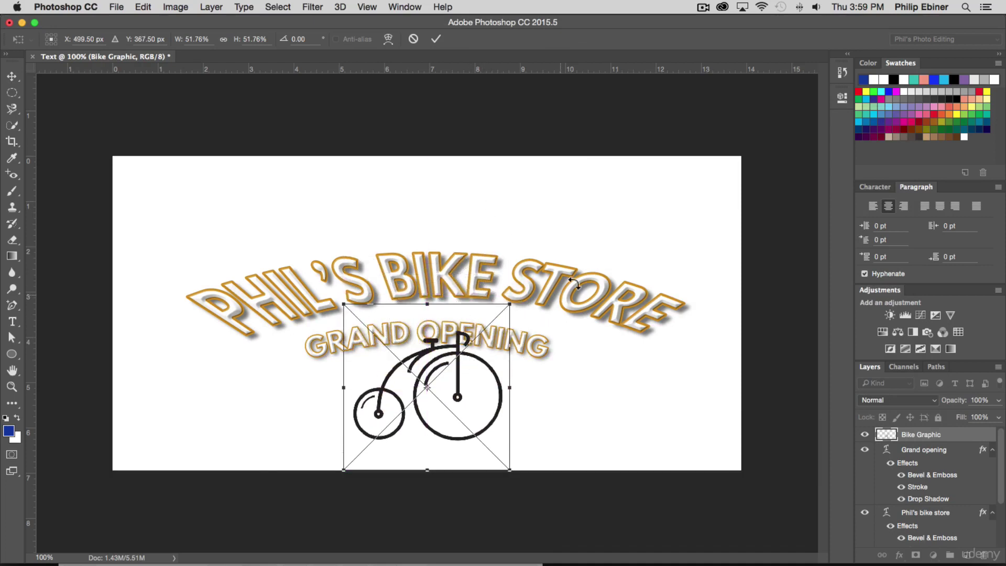
pyautogui.press('Return')
# Move the arched title and the Grand opening text up, and position the bike graphic close beneath them
pyautogui.moveTo(588, 287); pyautogui.dragTo(560, 244)
pyautogui.moveTo(520, 344); pyautogui.dragTo(526, 310)
pyautogui.click(475, 388)
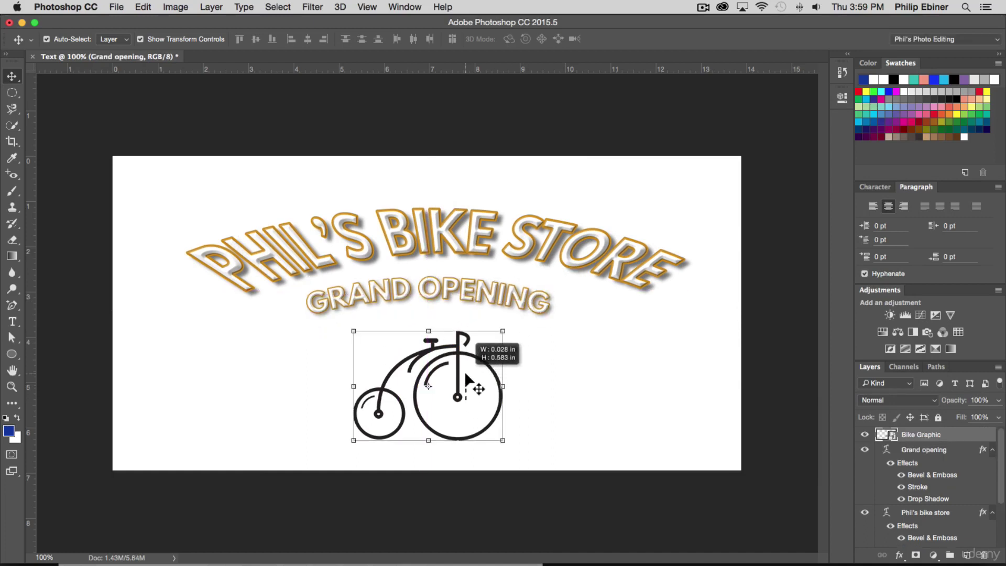
pyautogui.moveTo(447, 372); pyautogui.dragTo(449, 354)
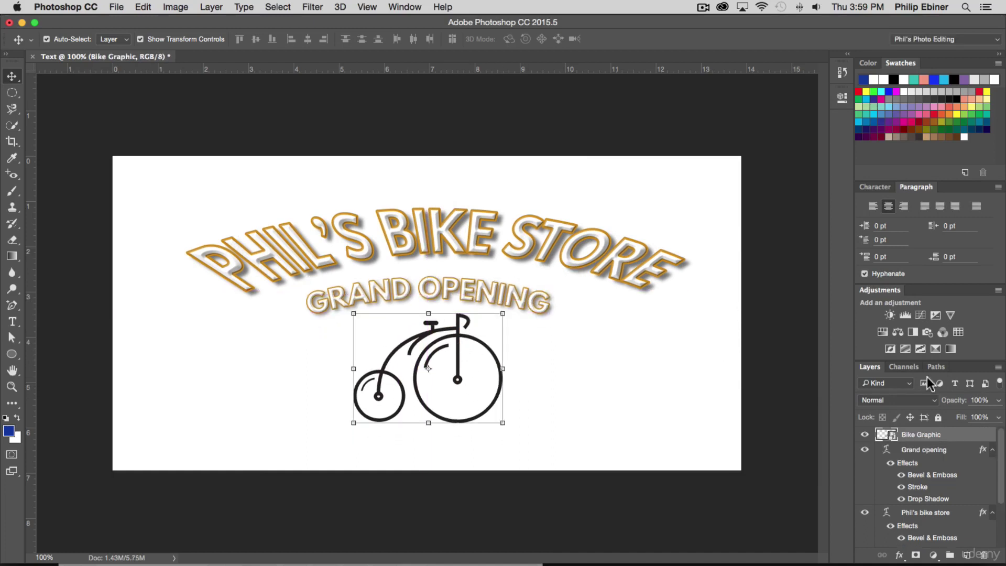
# Add a Color Overlay to the Bike Graphic layer in the gold sampled from the title's outline
pyautogui.doubleClick(959, 437)
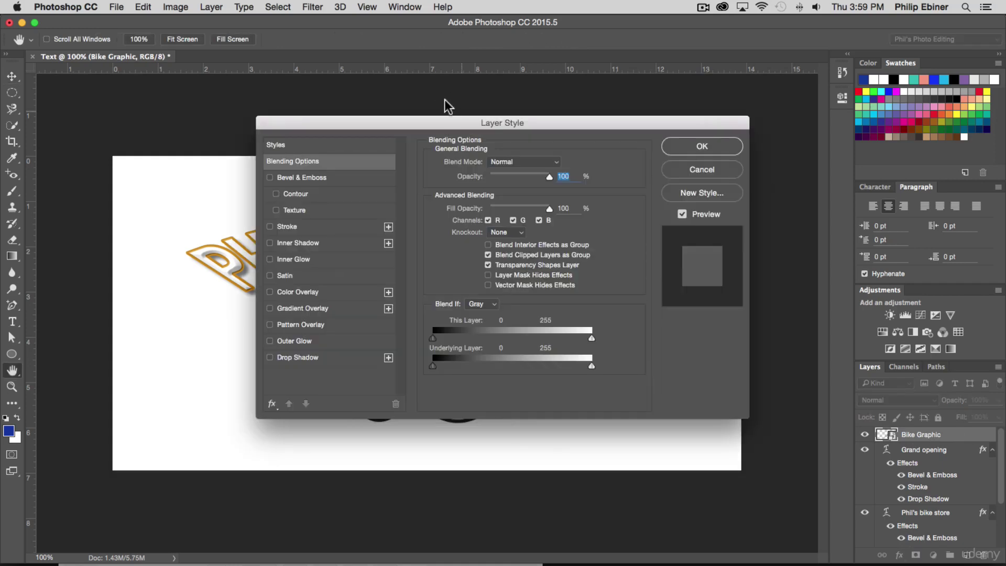
pyautogui.moveTo(433, 119); pyautogui.dragTo(697, 37)
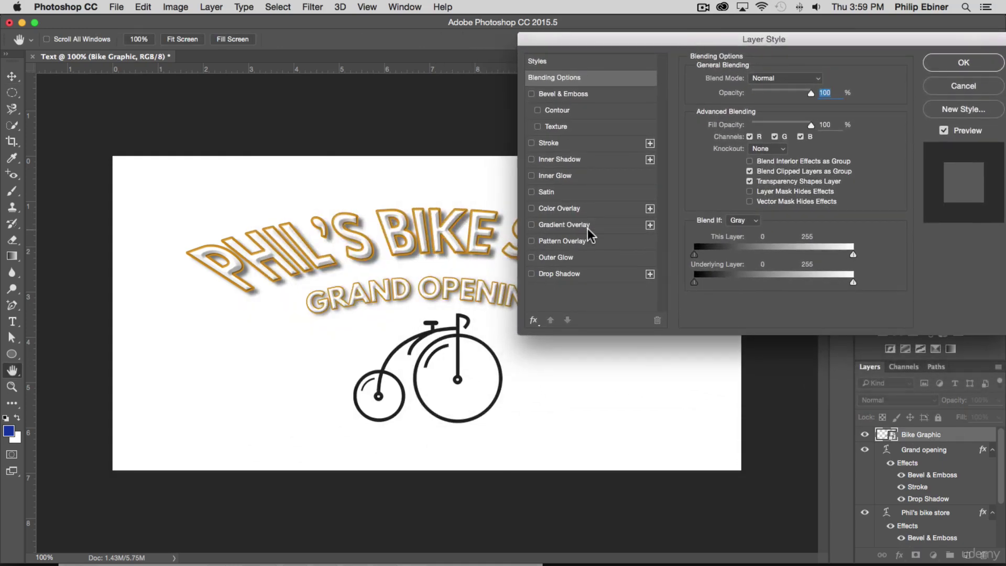
pyautogui.click(532, 209)
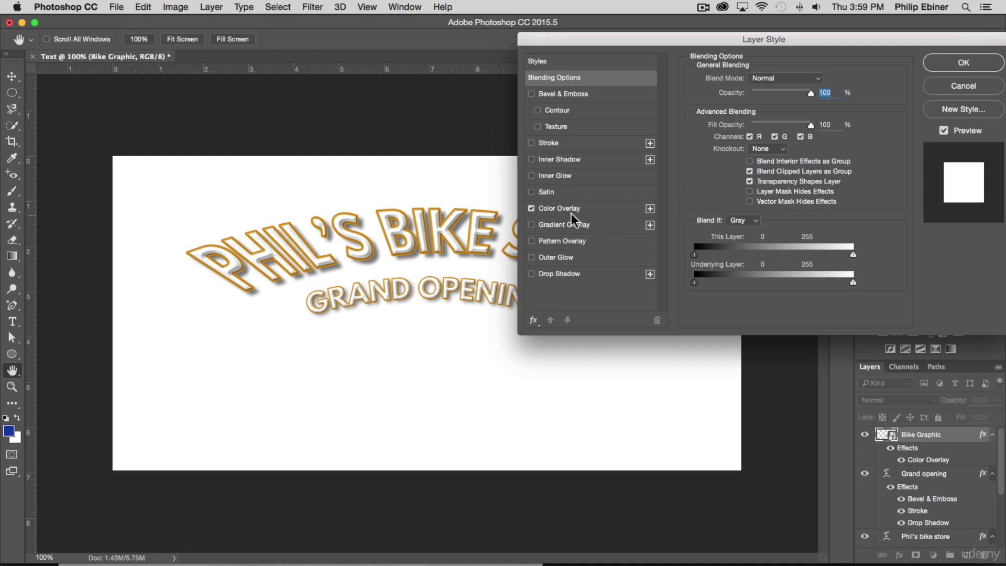
pyautogui.click(574, 211)
pyautogui.click(820, 80)
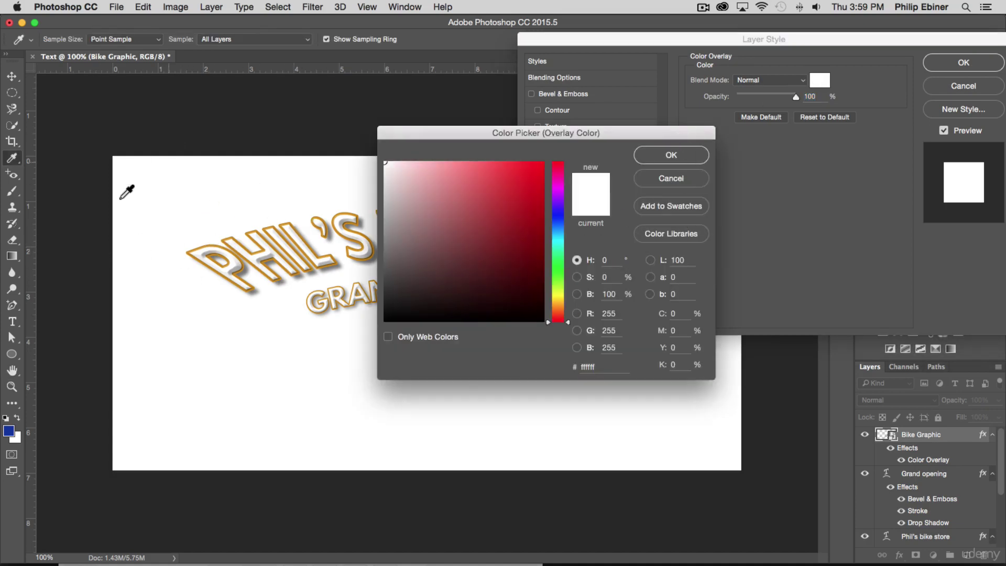
pyautogui.click(269, 227)
pyautogui.moveTo(533, 136); pyautogui.dragTo(676, 116)
pyautogui.click(814, 135)
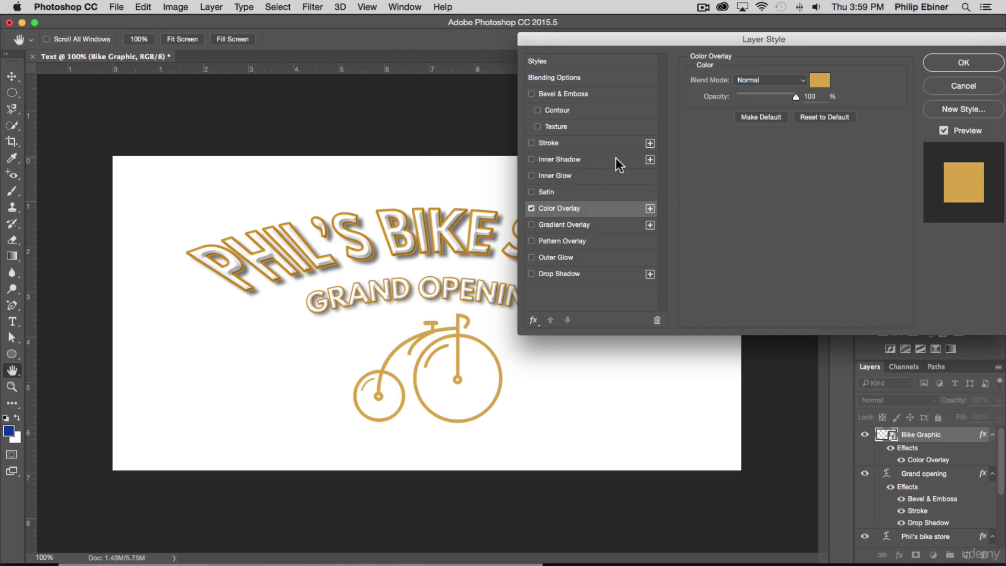
# Add a black (000000) Stroke to the bike graphic with size 9 px and position Outside
pyautogui.click(568, 144)
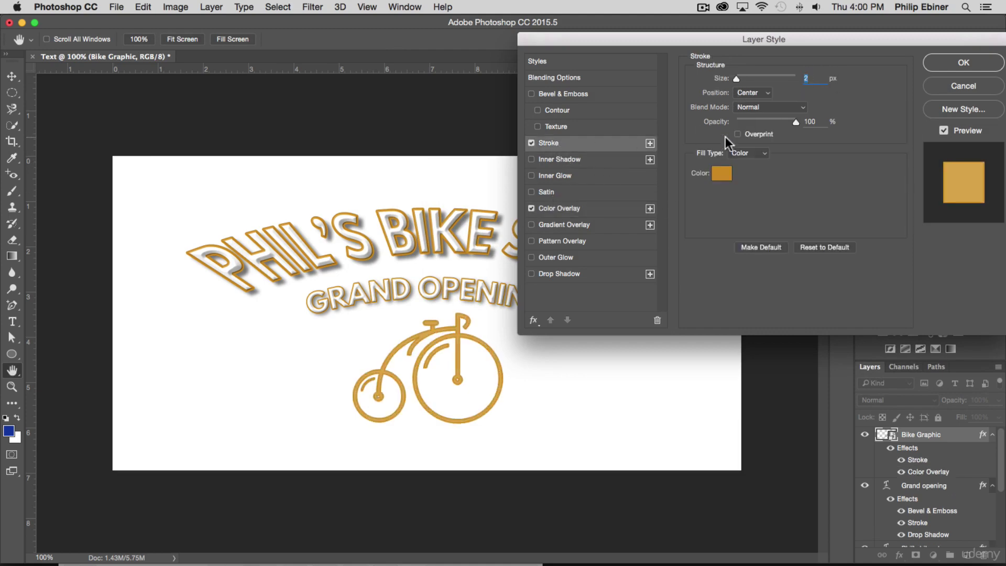
pyautogui.click(726, 177)
pyautogui.moveTo(628, 231)
pyautogui.mouseDown()
pyautogui.moveTo(389, 390)
pyautogui.moveTo(412, 379)
pyautogui.mouseUp()
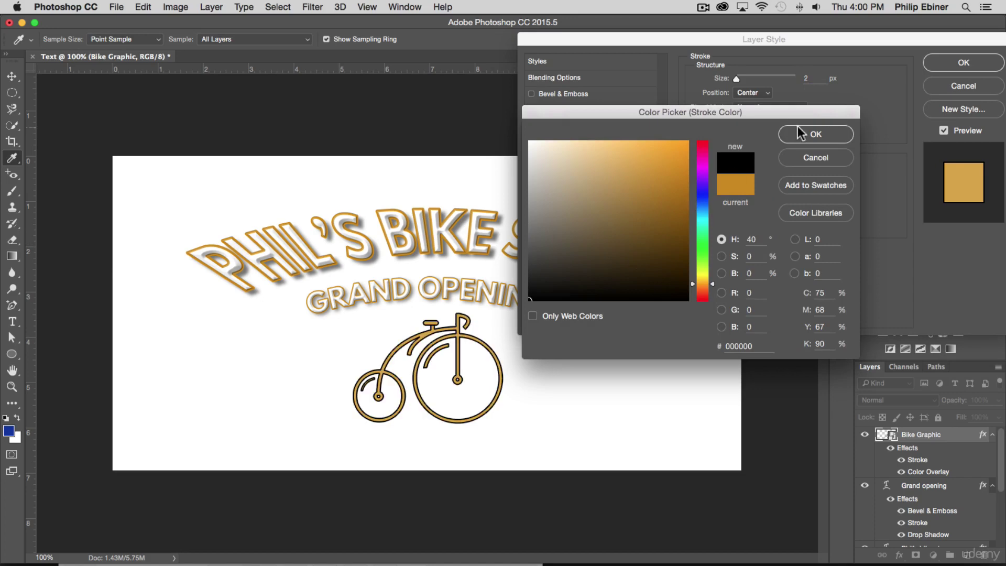
pyautogui.click(815, 133)
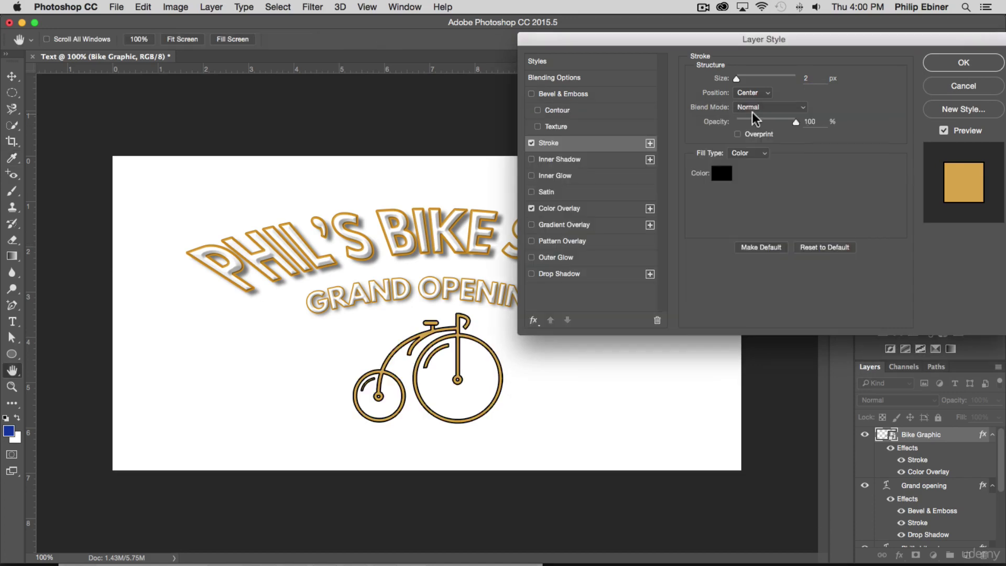
pyautogui.moveTo(738, 80); pyautogui.dragTo(745, 78)
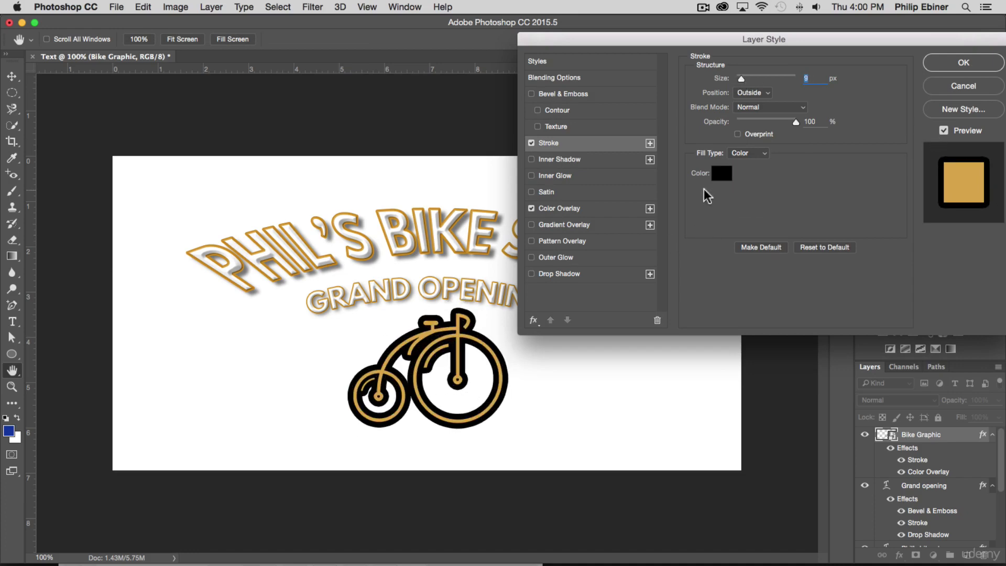
pyautogui.click(629, 241)
# Add a Drop Shadow to the bike graphic with distance 28 px, spread 18% and size 10 px
pyautogui.click(531, 274)
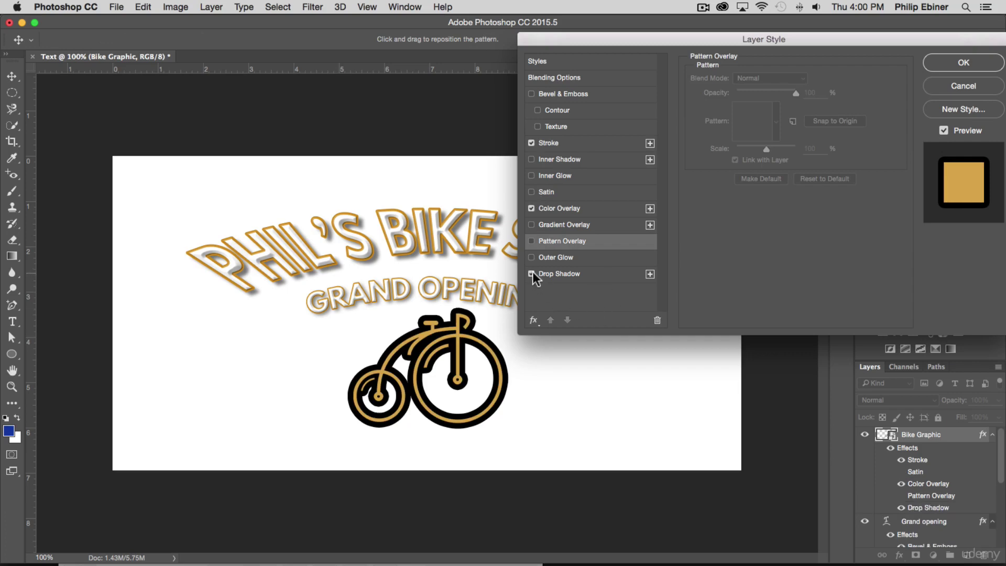
pyautogui.click(549, 275)
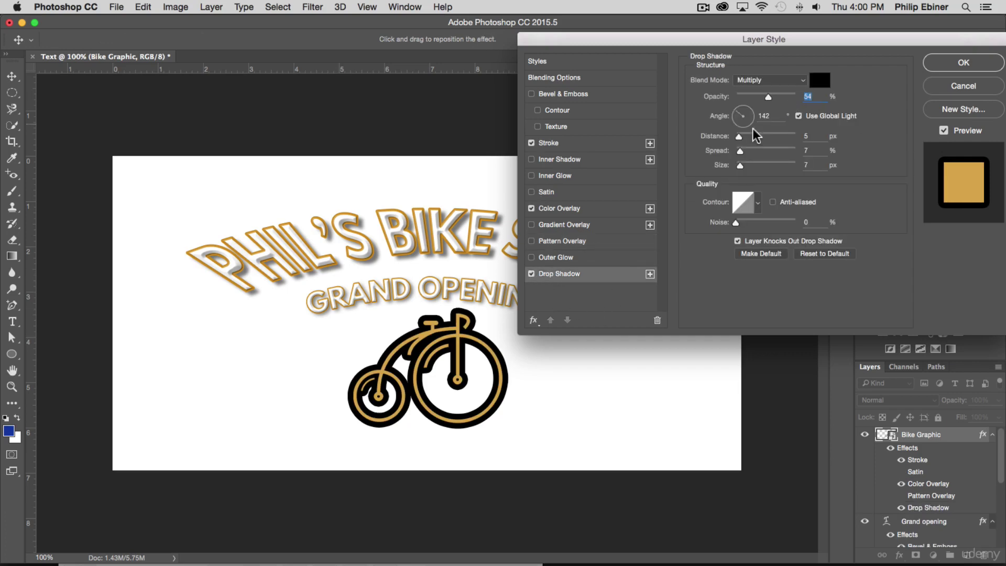
pyautogui.moveTo(739, 137)
pyautogui.mouseDown()
pyautogui.moveTo(752, 143)
pyautogui.moveTo(742, 166)
pyautogui.moveTo(775, 138)
pyautogui.moveTo(745, 139)
pyautogui.moveTo(753, 140)
pyautogui.mouseUp()
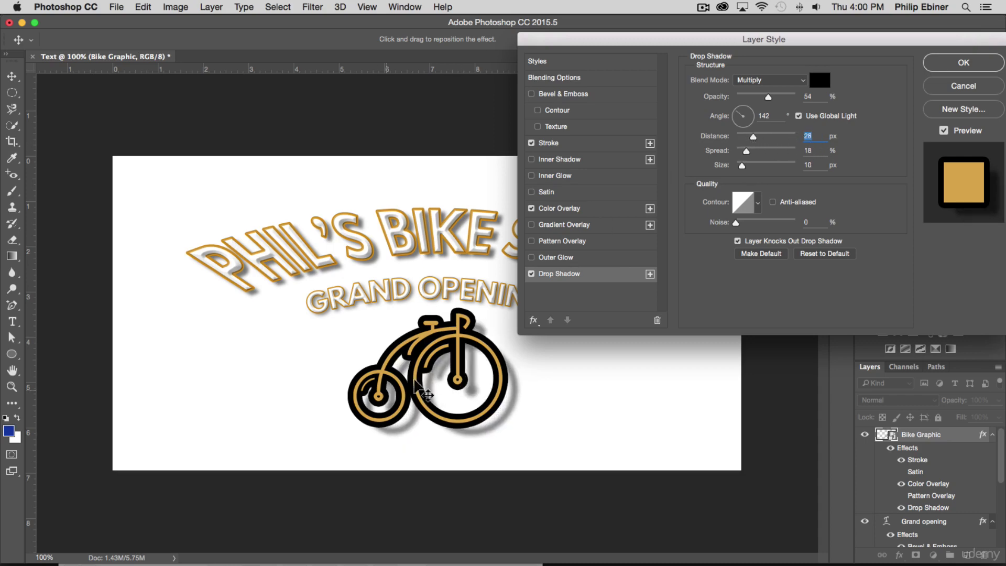
# Add Bevel & Emboss to the bike graphic, compare it off and on, and apply the layer style
pyautogui.click(572, 93)
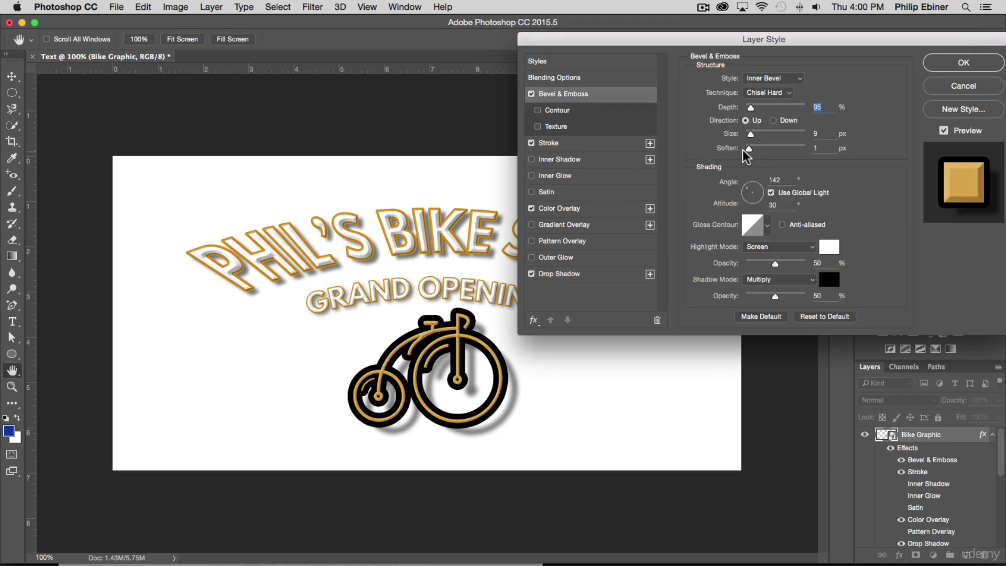
pyautogui.click(531, 94)
pyautogui.click(531, 95)
pyautogui.click(987, 63)
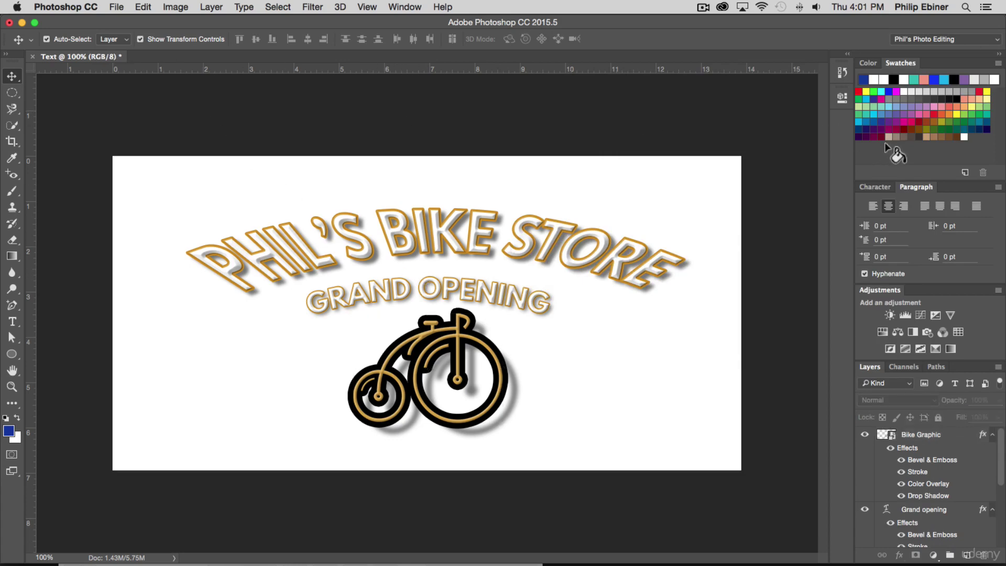